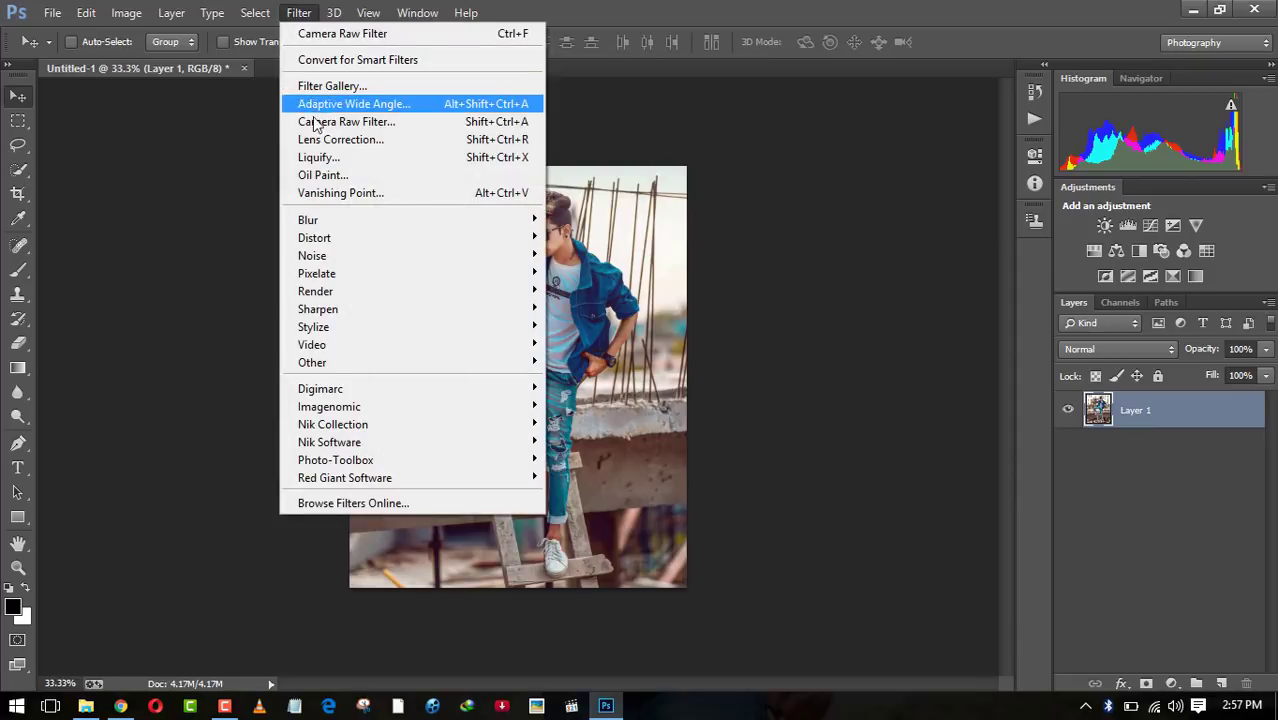
Open the photo in the Camera Raw filter and set Highlights -100, Whites -100, Shadows +47, Contrast -32 and Clarity +27.
{"action": "left_click", "coordinate": [314, 121]}
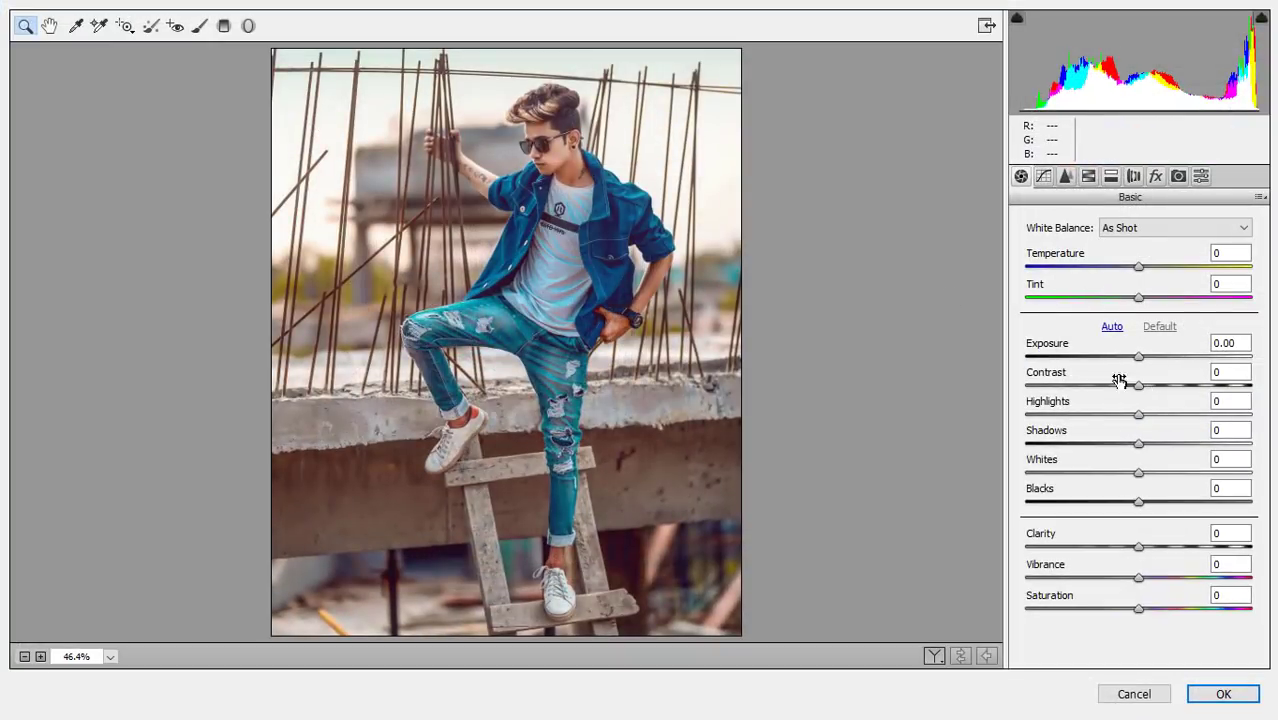
{"action": "left_click", "coordinate": [1145, 414]}
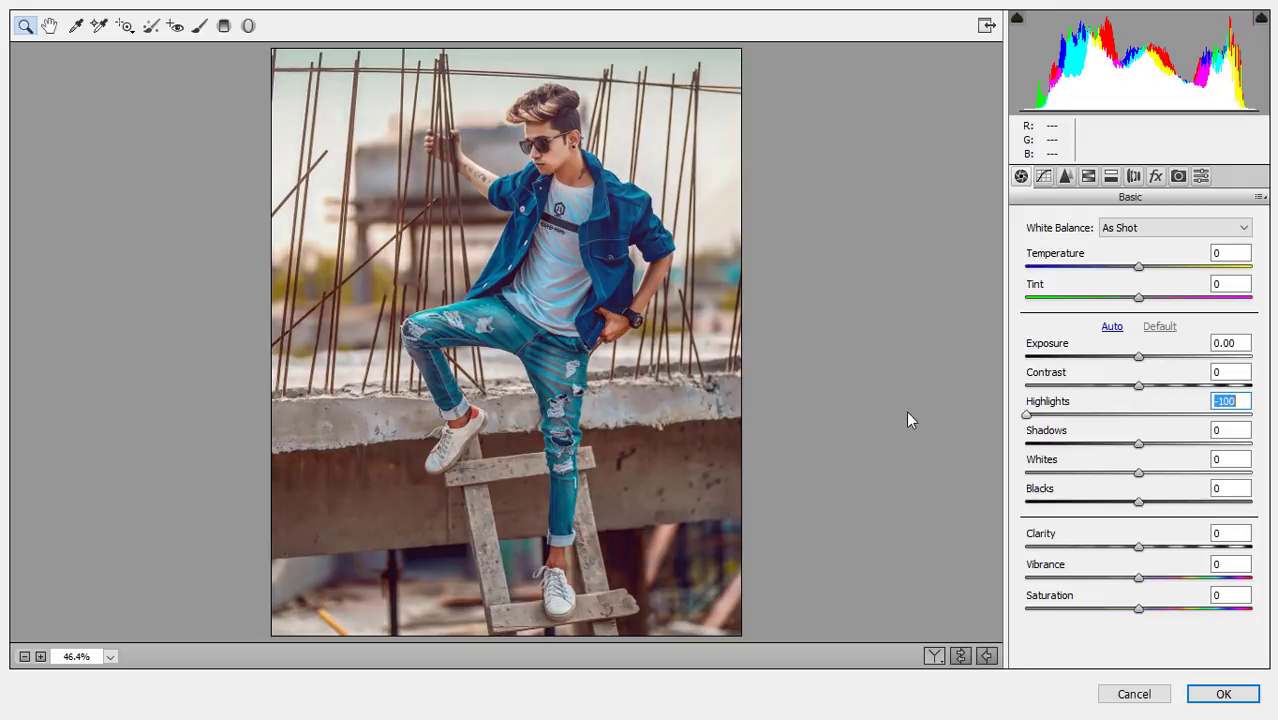
{"action": "left_click_drag", "start_coordinate": [1147, 416], "coordinate": [1004, 436]}
{"action": "left_click_drag", "start_coordinate": [1139, 474], "coordinate": [984, 479]}
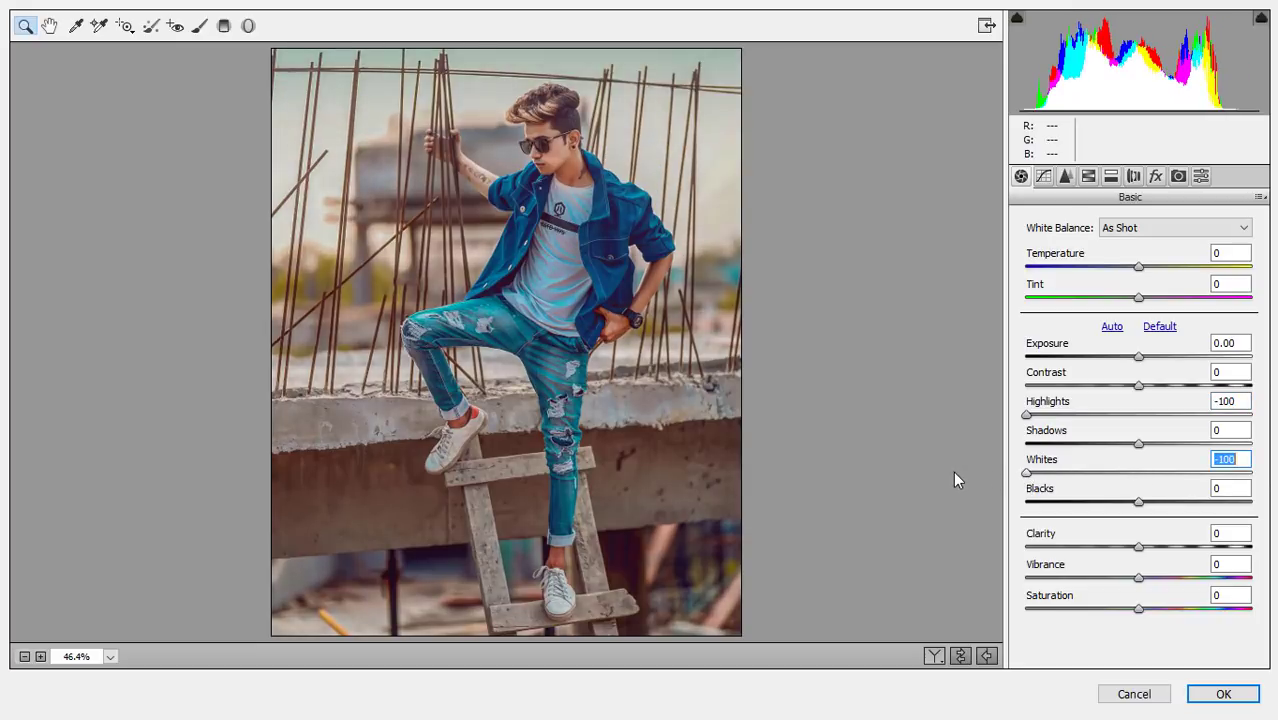
{"action": "left_click_drag", "start_coordinate": [1138, 445], "coordinate": [1195, 449]}
{"action": "left_click_drag", "start_coordinate": [1138, 385], "coordinate": [1103, 386]}
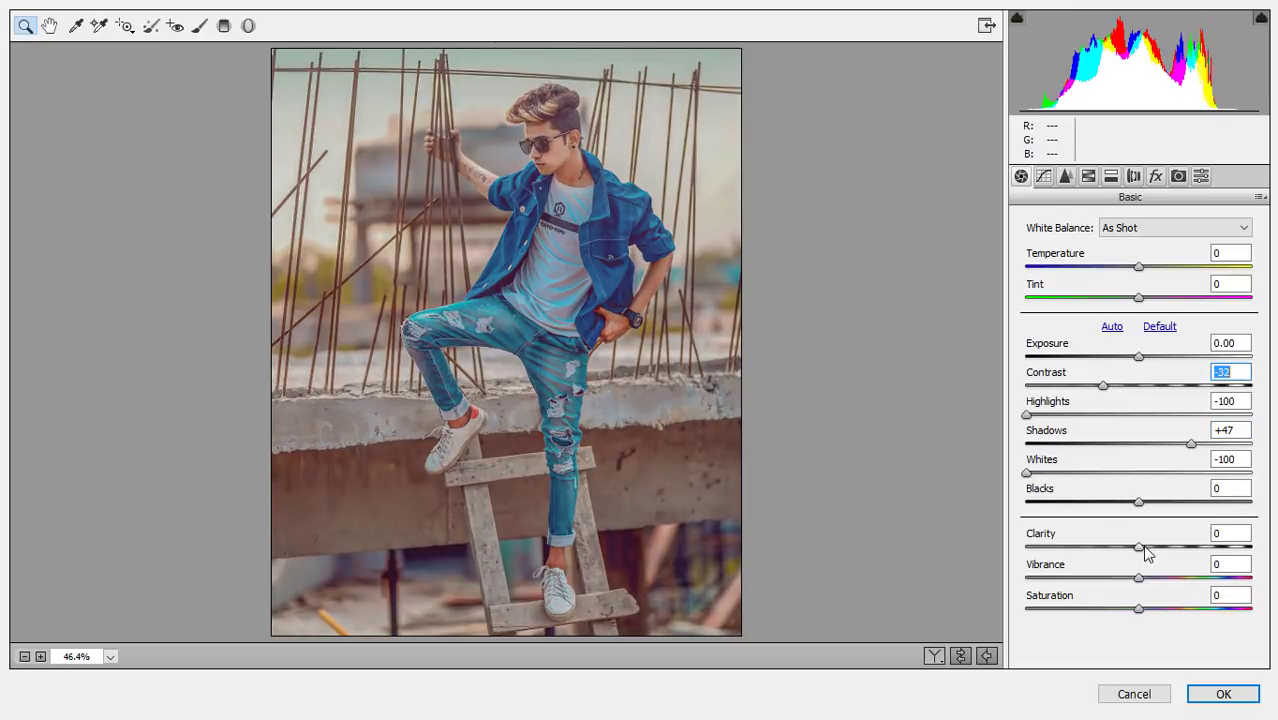
{"action": "left_click_drag", "start_coordinate": [1145, 550], "coordinate": [1169, 548]}
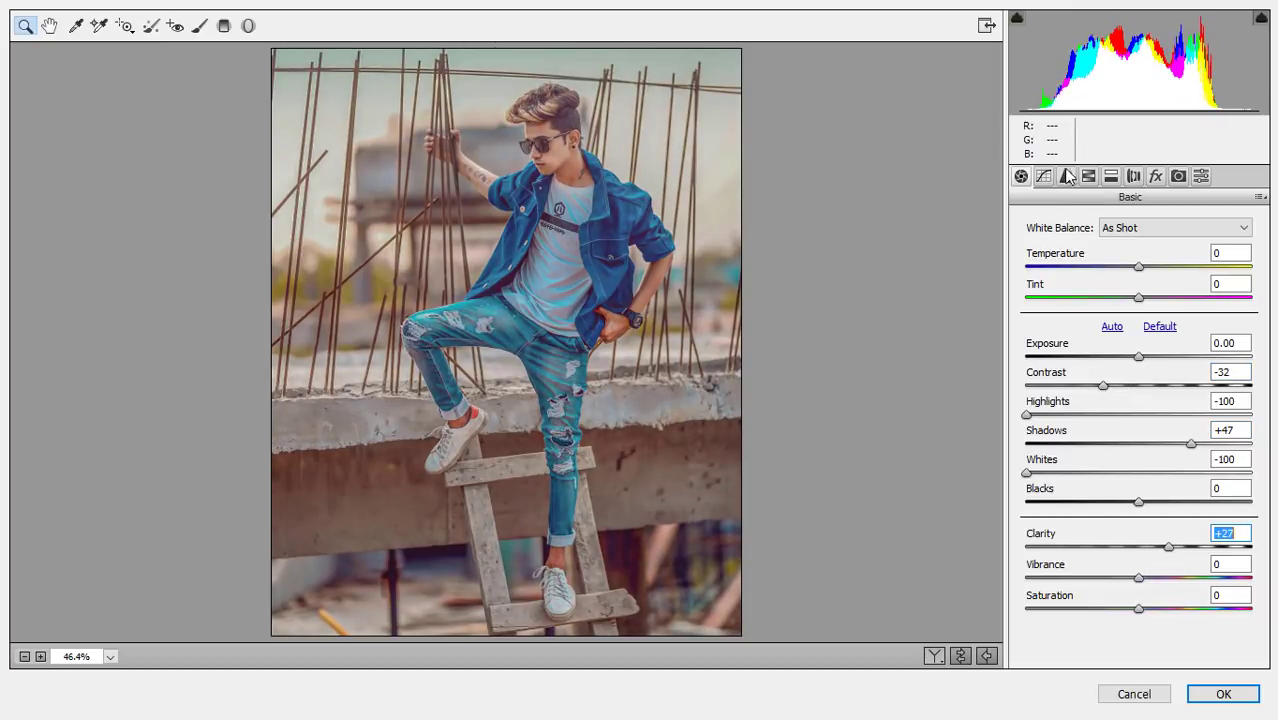
Reduce the HSL saturation of Yellows, Greens and Magentas to -100.
{"action": "left_click", "coordinate": [1088, 178]}
{"action": "left_click", "coordinate": [1075, 250]}
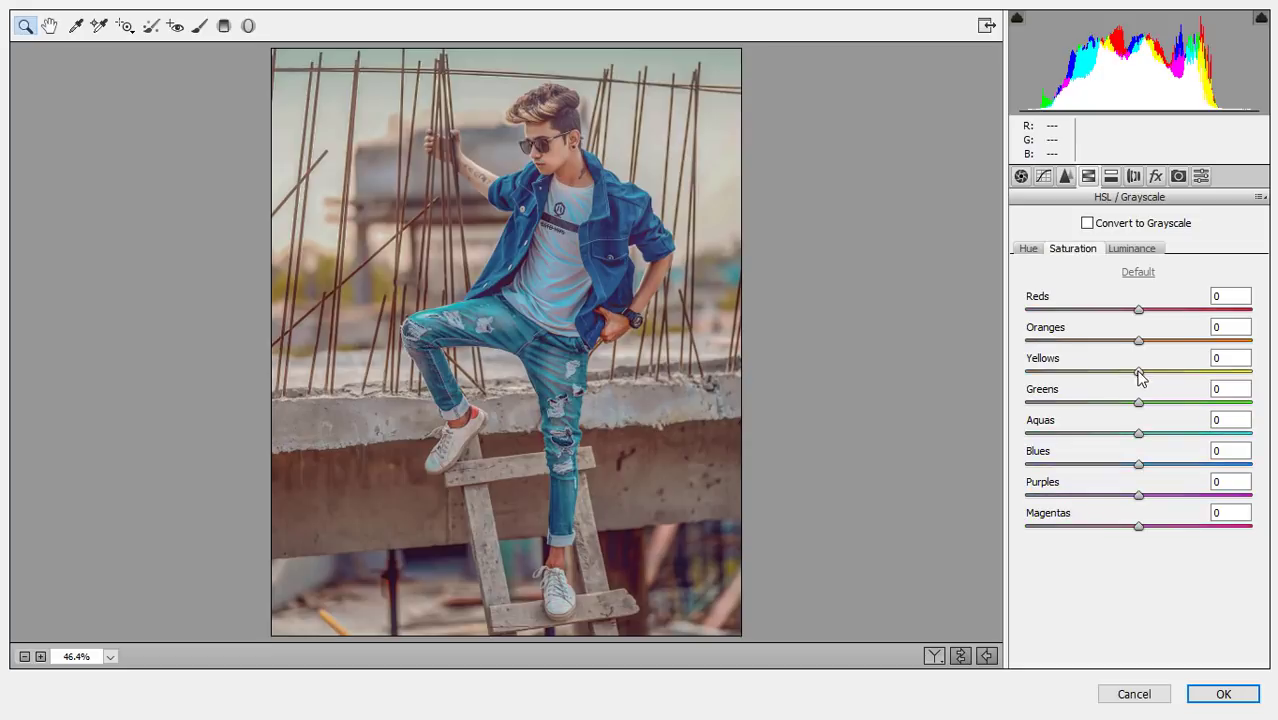
{"action": "left_click_drag", "start_coordinate": [1139, 372], "coordinate": [973, 363]}
{"action": "left_click_drag", "start_coordinate": [1139, 402], "coordinate": [992, 399]}
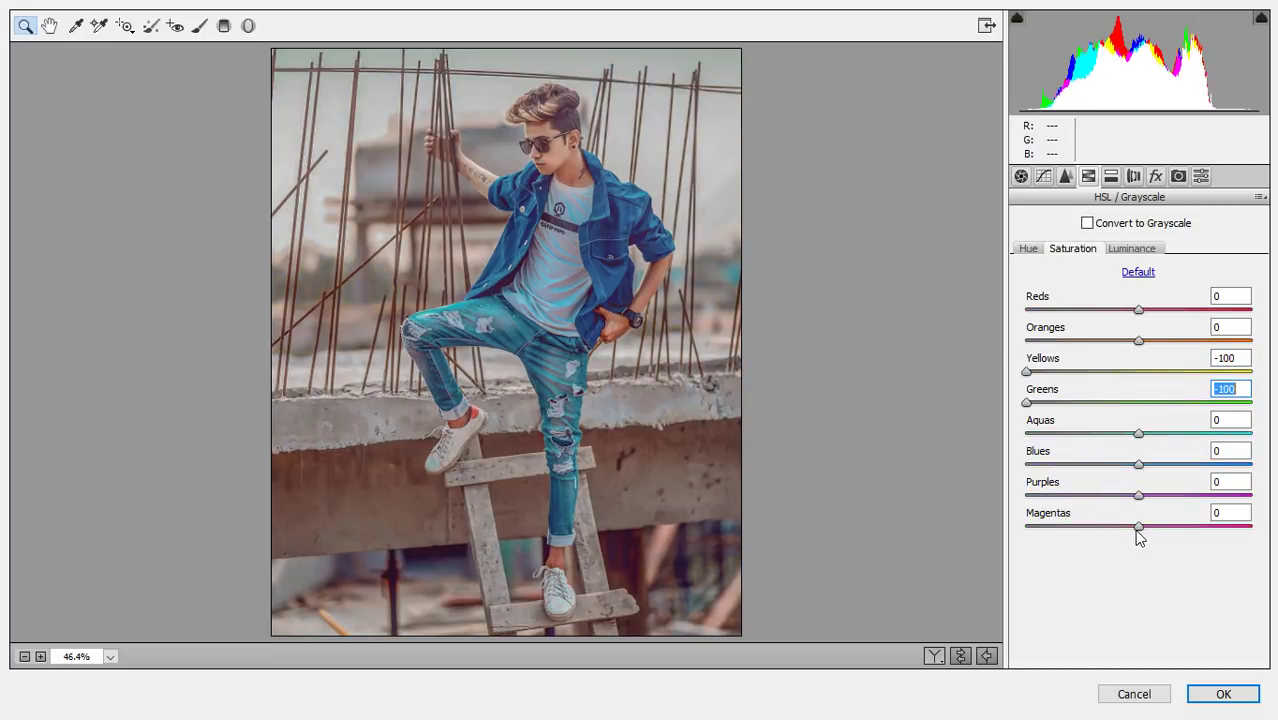
{"action": "left_click_drag", "start_coordinate": [1138, 526], "coordinate": [969, 513]}
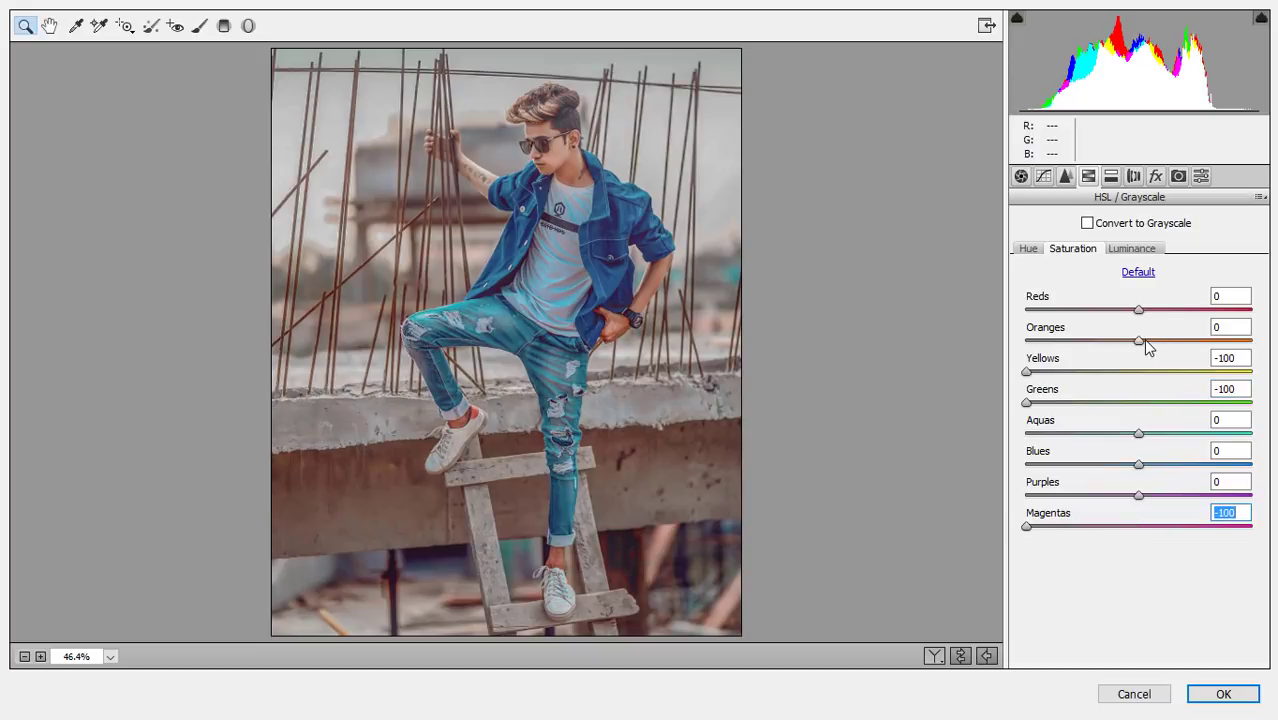
Set the HSL saturation of Oranges to -20, Blues to -26 and Aquas to -20.
{"action": "mouse_move", "coordinate": [1140, 341]}
{"action": "left_mouse_down"}
{"action": "mouse_move", "coordinate": [1197, 343]}
{"action": "mouse_move", "coordinate": [1088, 343]}
{"action": "mouse_move", "coordinate": [1116, 343]}
{"action": "left_mouse_up"}
{"action": "left_click", "coordinate": [1146, 250]}
{"action": "left_click", "coordinate": [1073, 248]}
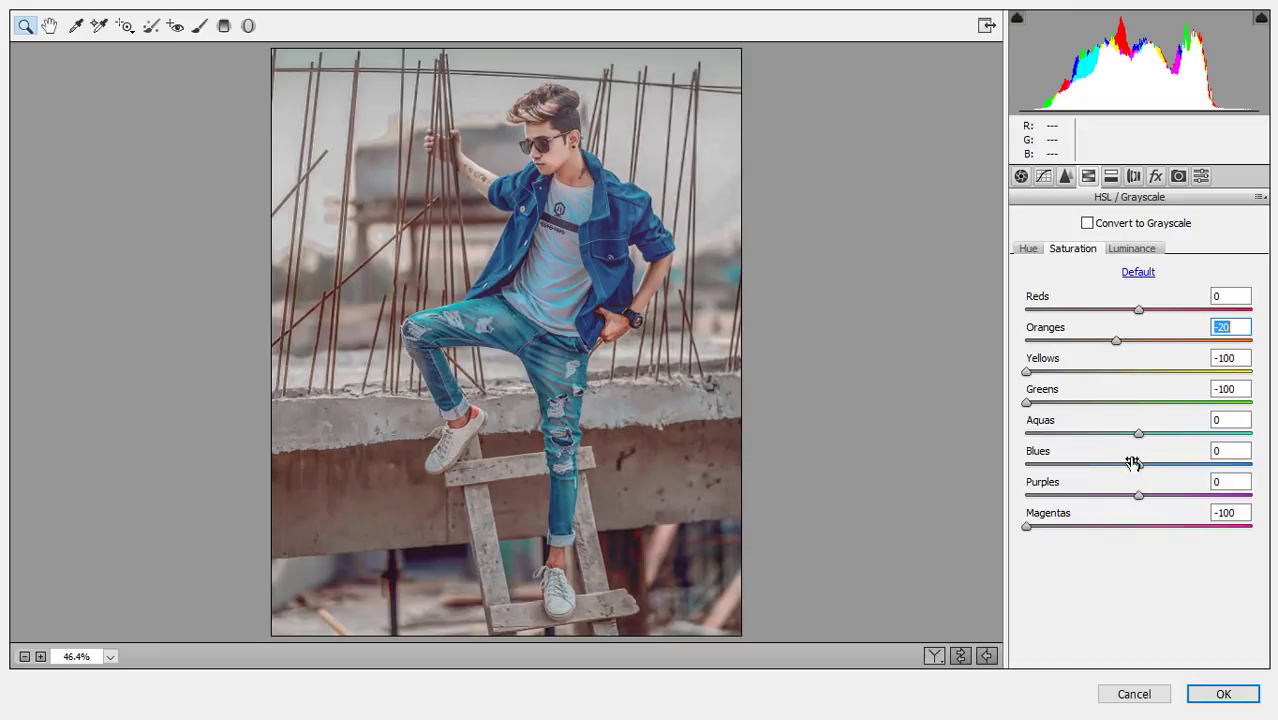
{"action": "left_click_drag", "start_coordinate": [1140, 465], "coordinate": [1118, 434]}
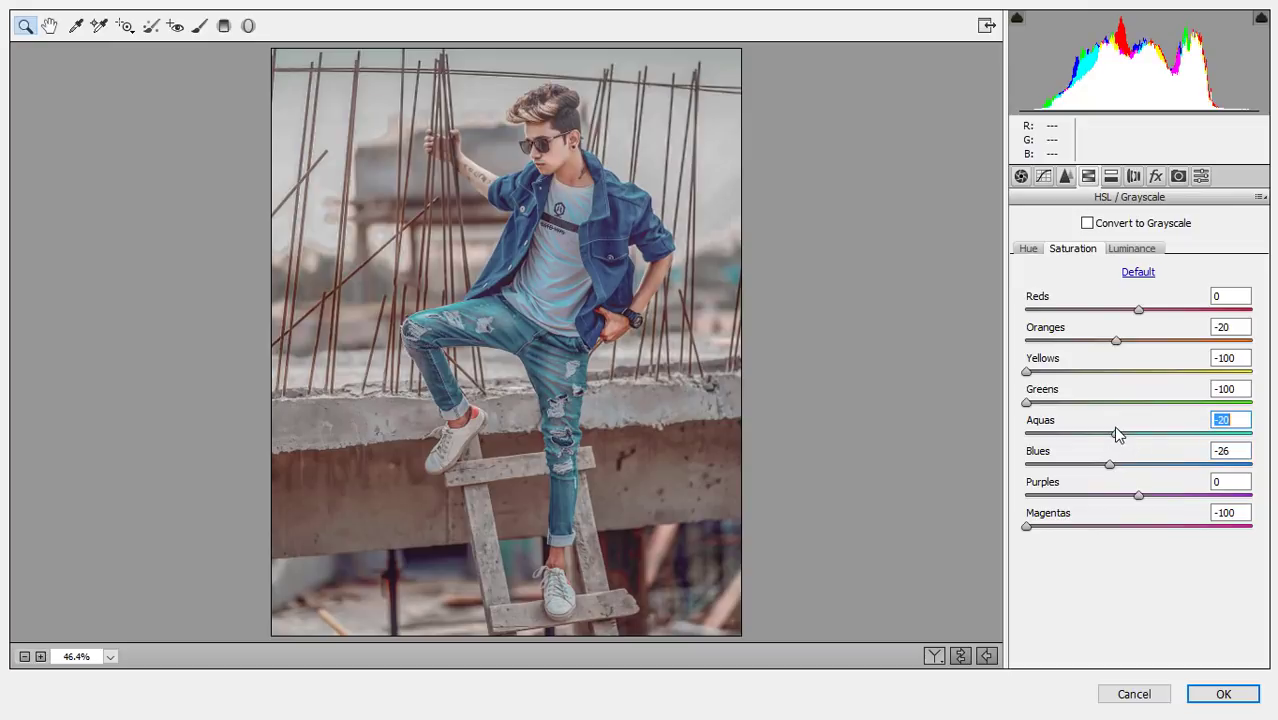
Shift the Blues hue to -17 and add a post-crop vignette with an amount of -25.
{"action": "left_click", "coordinate": [1031, 249]}
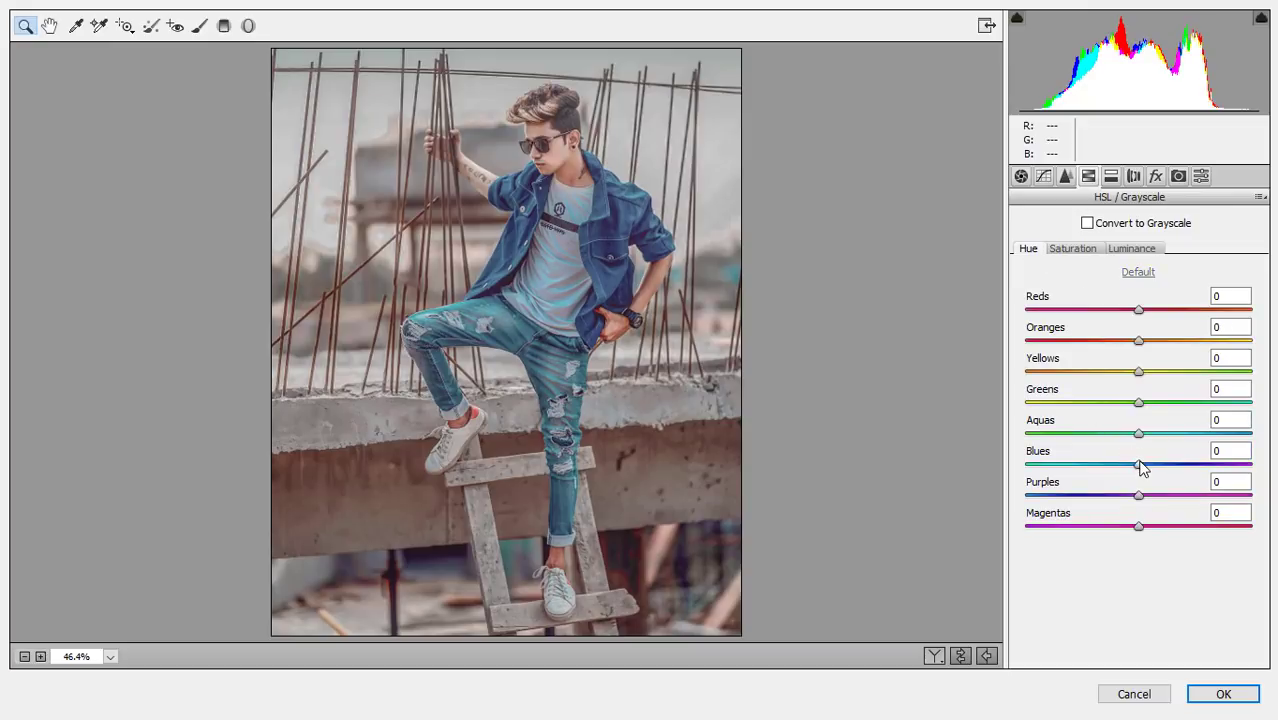
{"action": "mouse_move", "coordinate": [1139, 465]}
{"action": "left_mouse_down"}
{"action": "mouse_move", "coordinate": [1106, 465]}
{"action": "mouse_move", "coordinate": [1138, 465]}
{"action": "mouse_move", "coordinate": [1122, 465]}
{"action": "left_mouse_up"}
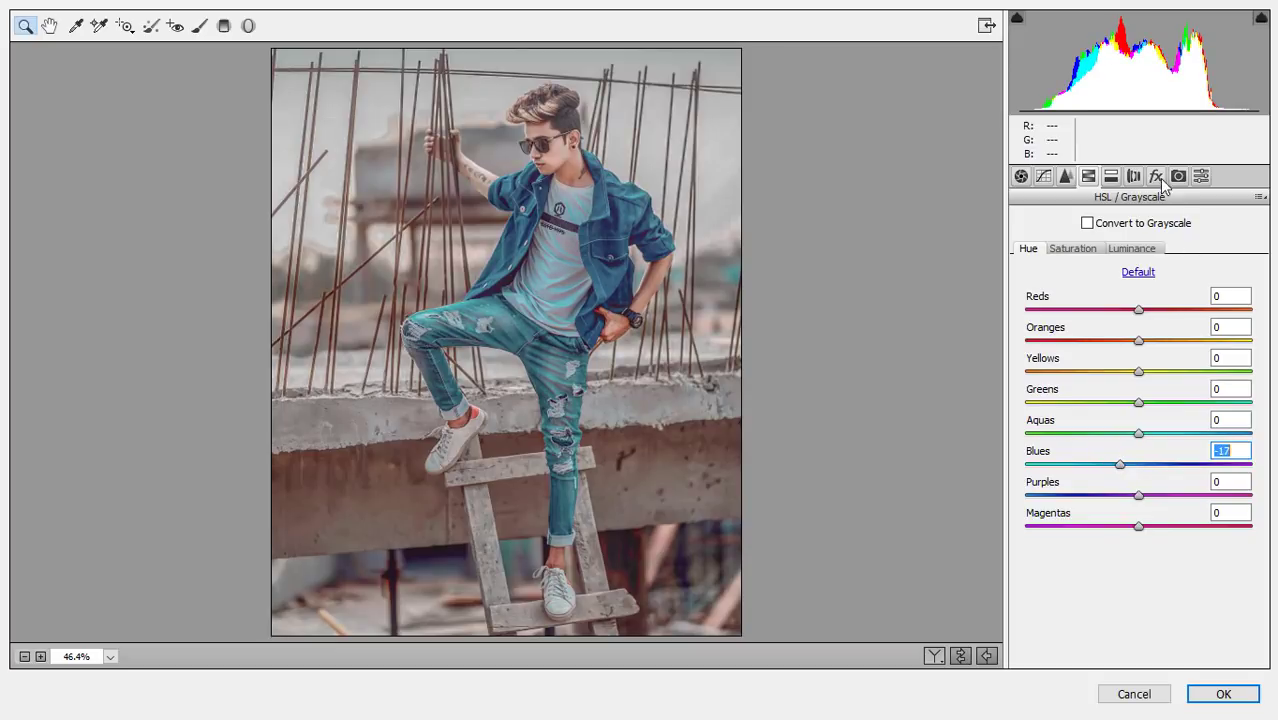
{"action": "left_click", "coordinate": [1156, 176]}
{"action": "left_click_drag", "start_coordinate": [1136, 418], "coordinate": [1108, 421]}
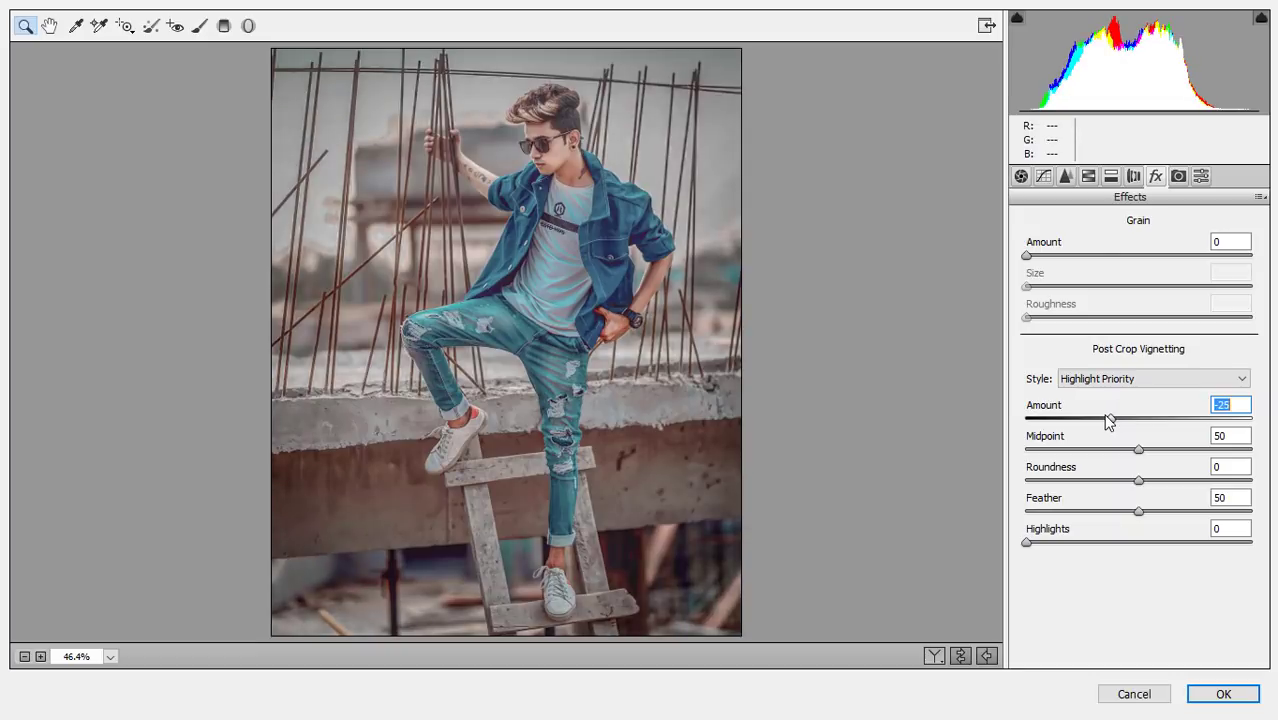
Raise Contrast to slightly below zero, set luminance noise reduction to 34, and apply the Camera Raw filter.
{"action": "left_click", "coordinate": [1043, 176]}
{"action": "left_click", "coordinate": [1021, 177]}
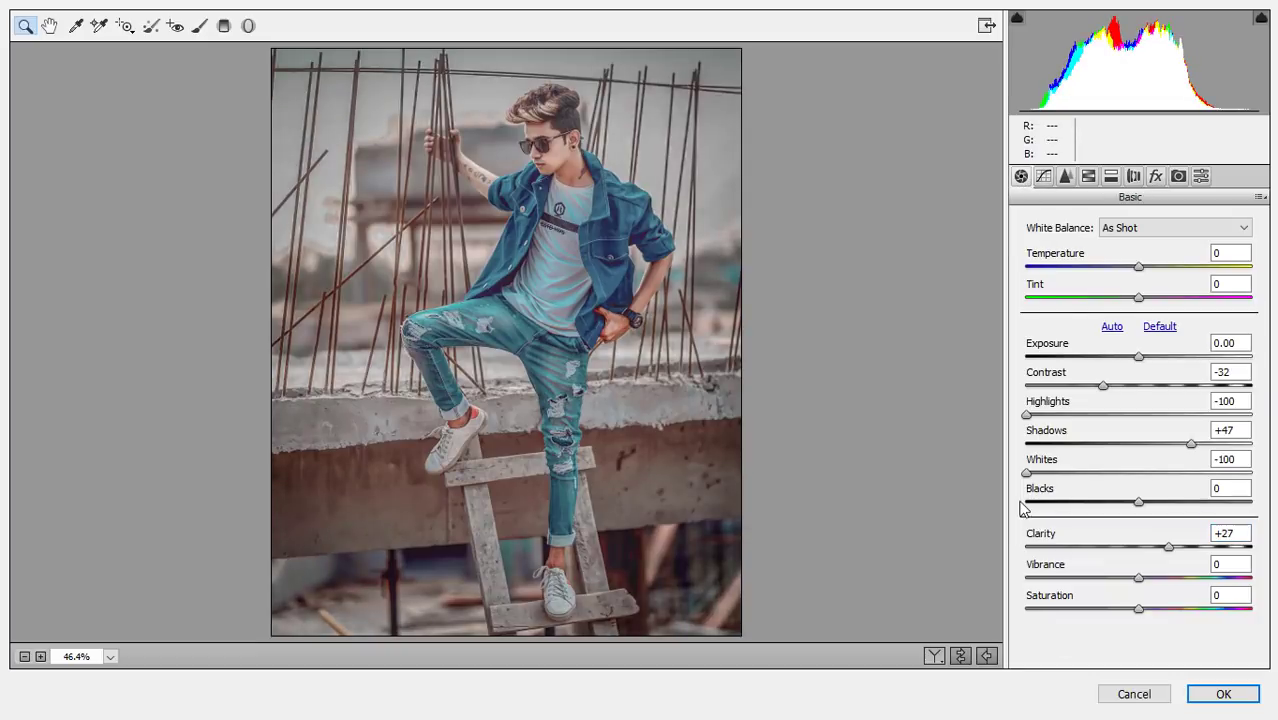
{"action": "left_click_drag", "start_coordinate": [1104, 385], "coordinate": [1130, 385]}
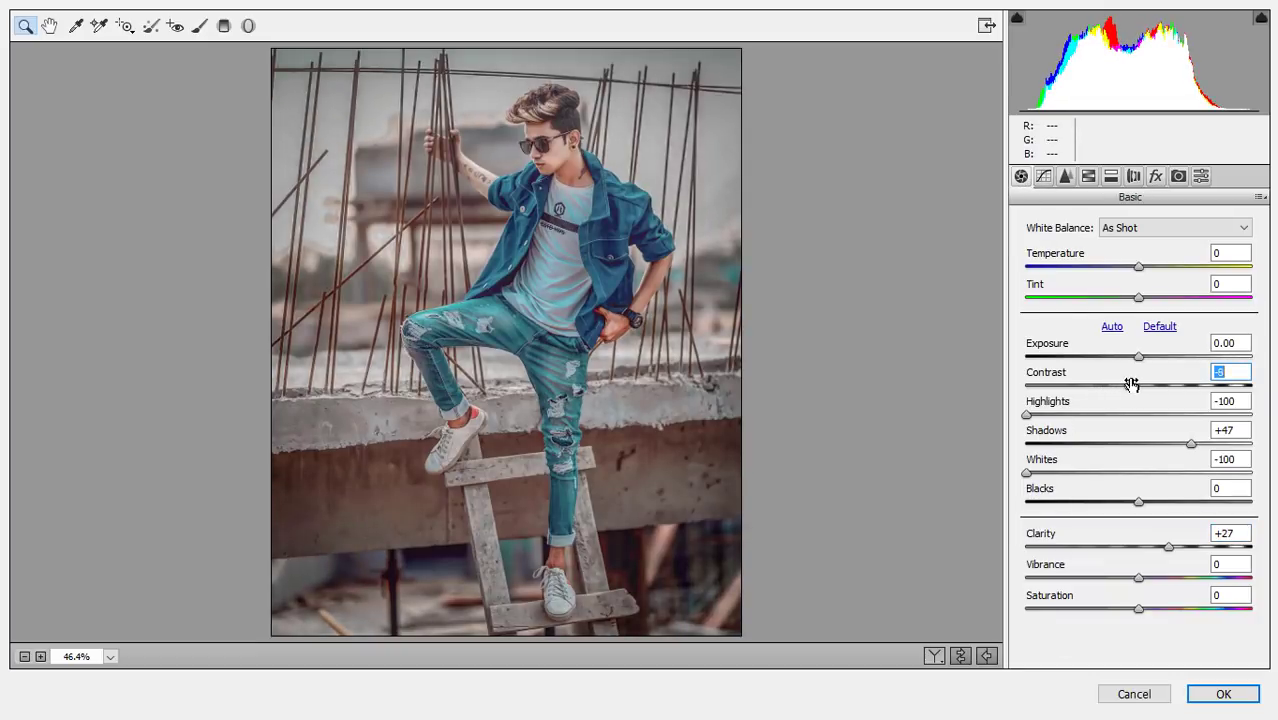
{"action": "left_click", "coordinate": [1068, 178]}
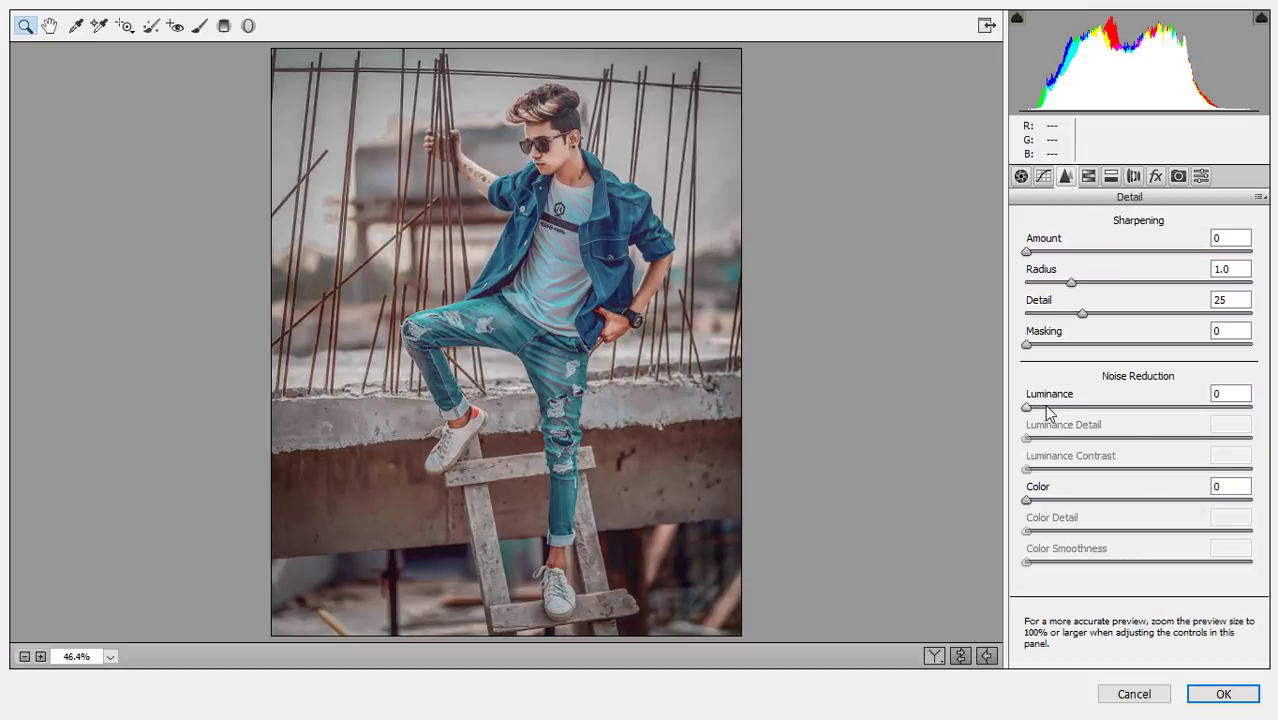
{"action": "left_click_drag", "start_coordinate": [1046, 410], "coordinate": [1090, 410]}
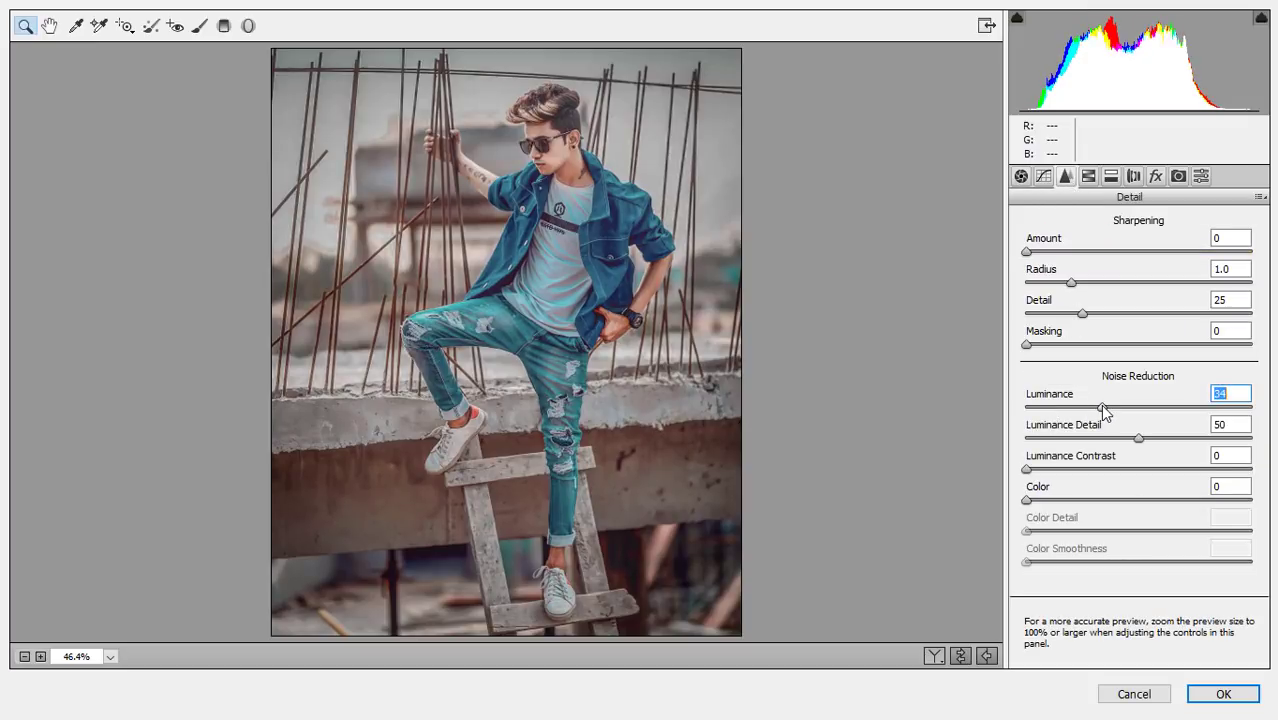
{"action": "left_click", "coordinate": [1209, 697]}
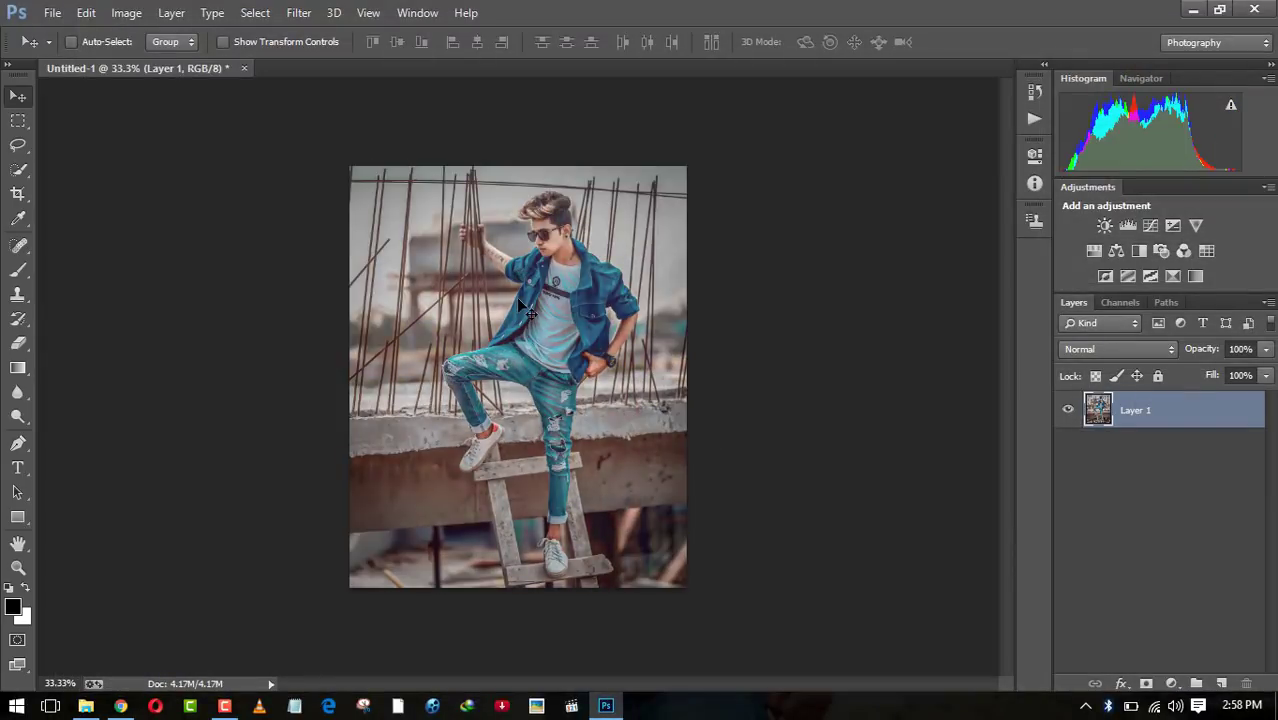
Smooth the subject's skin with the SkinFiner filter's default preset, with skin tone brightness raised to about +28.
{"action": "left_click", "coordinate": [18, 120]}
{"action": "key", "text": "v"}
{"action": "key", "text": "ctrl+plus"}
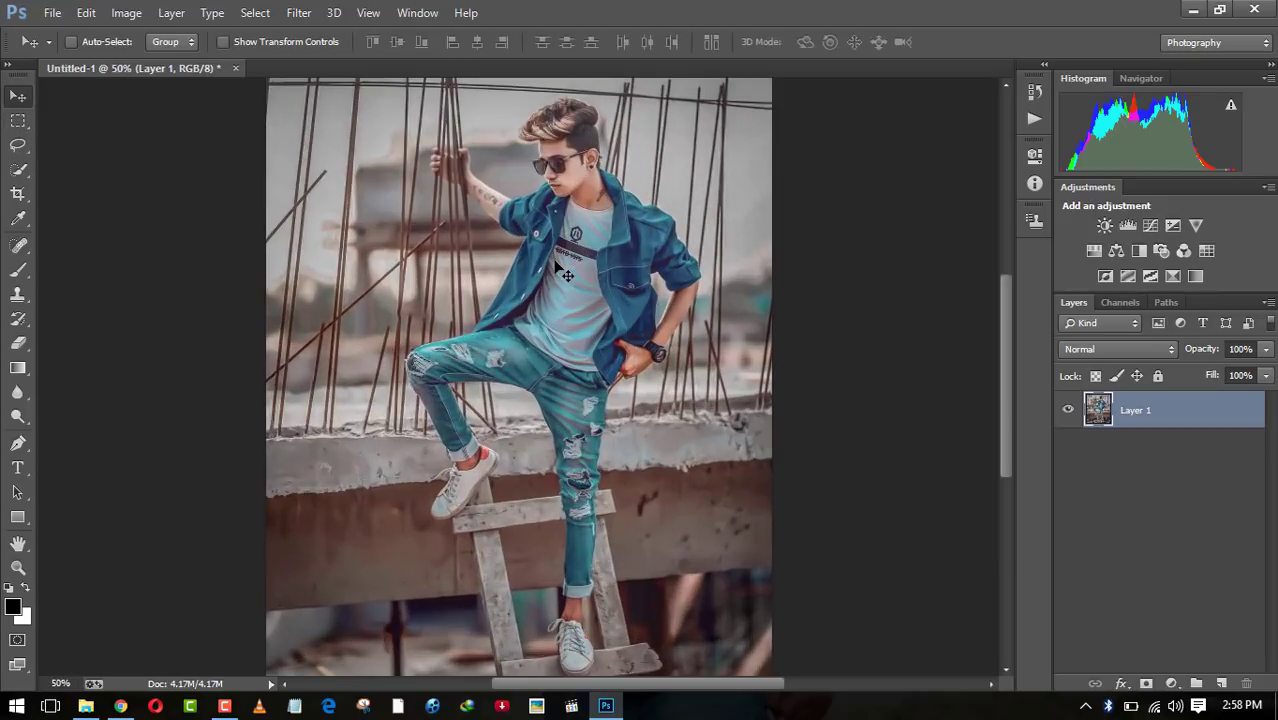
{"action": "key", "text": "ctrl+plus"}
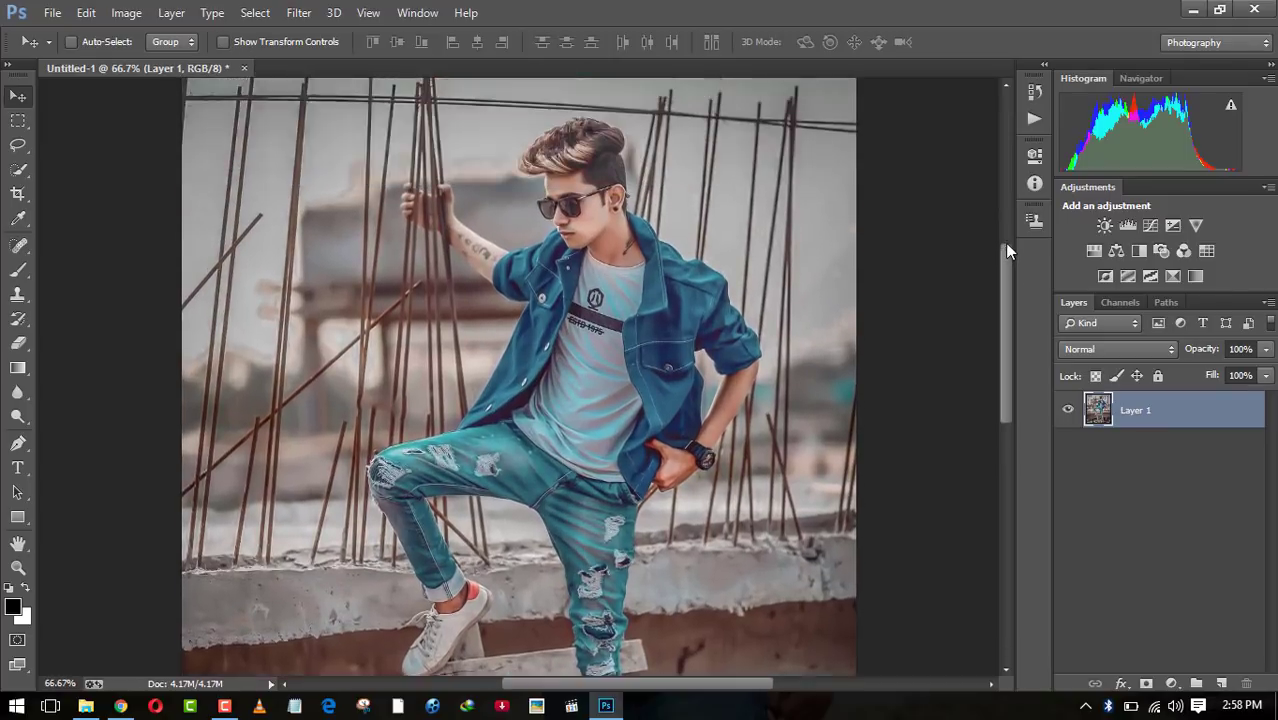
{"action": "scroll", "coordinate": [1006, 250], "scroll_direction": "up", "scroll_amount": 2}
{"action": "left_click", "coordinate": [298, 12]}
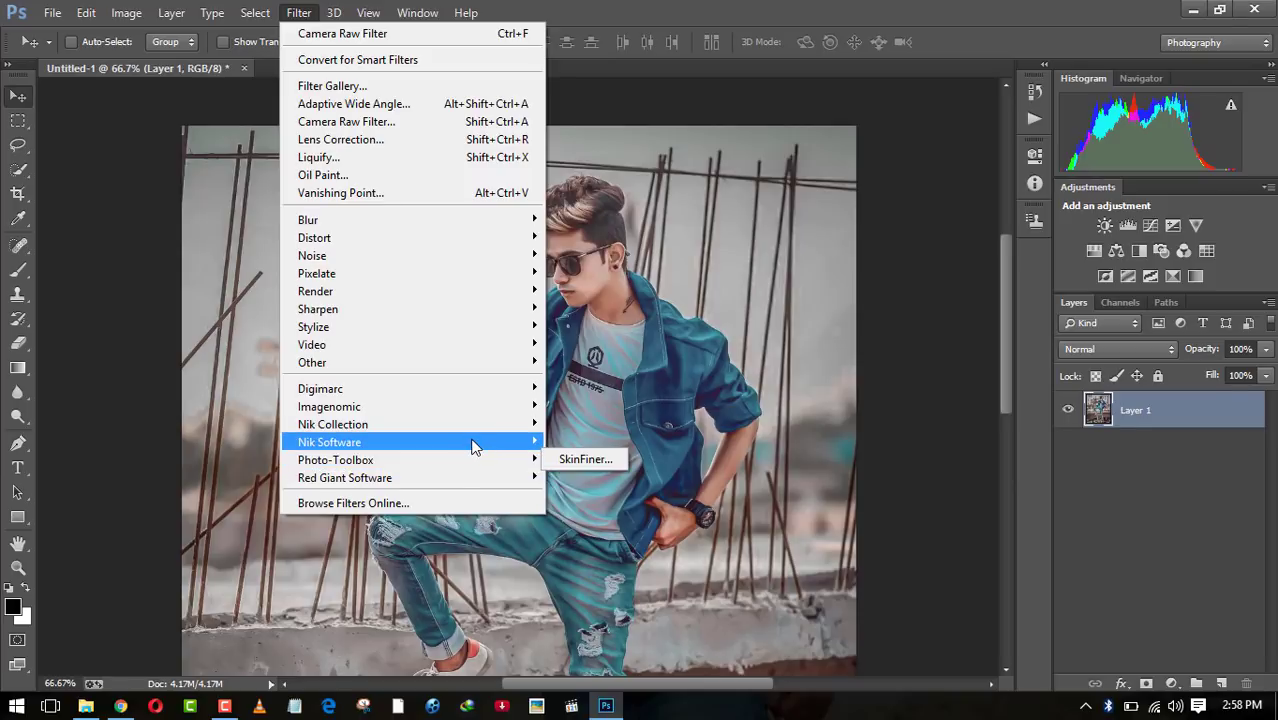
{"action": "mouse_move", "coordinate": [475, 442]}
{"action": "mouse_move", "coordinate": [335, 460]}
{"action": "left_click", "coordinate": [600, 459]}
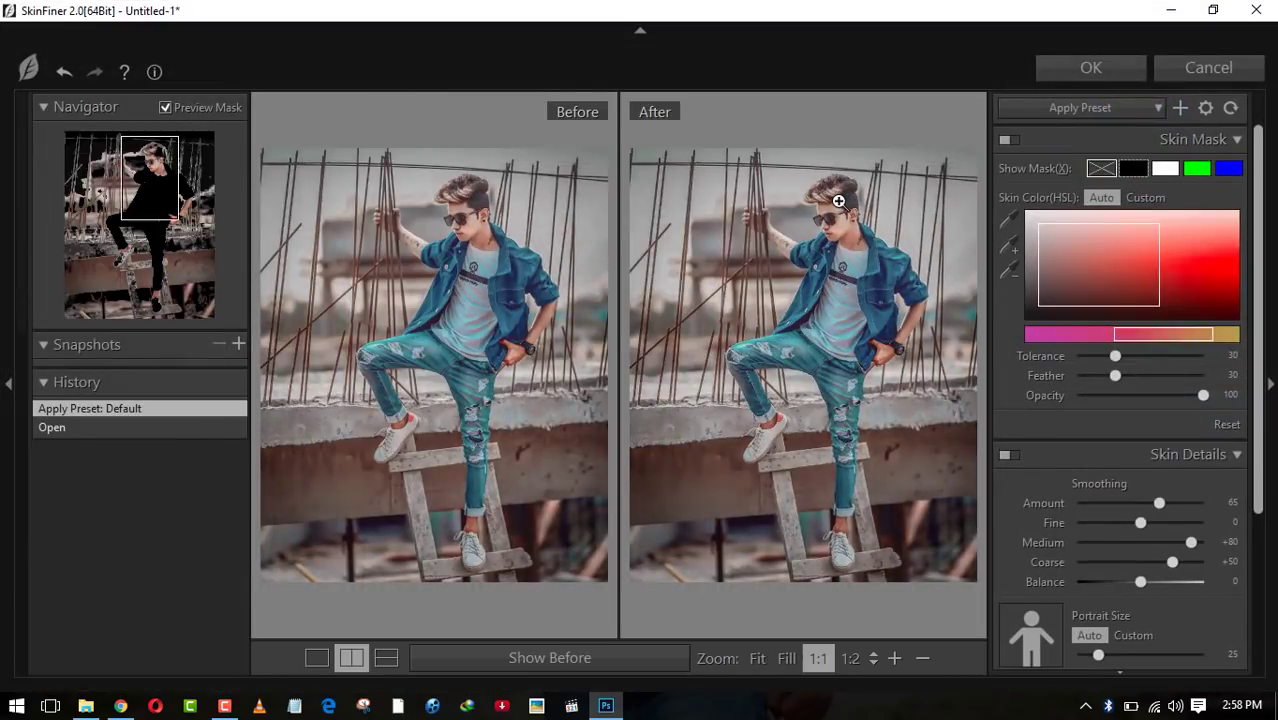
{"action": "scroll", "coordinate": [1107, 437], "scroll_direction": "down", "scroll_amount": 3}
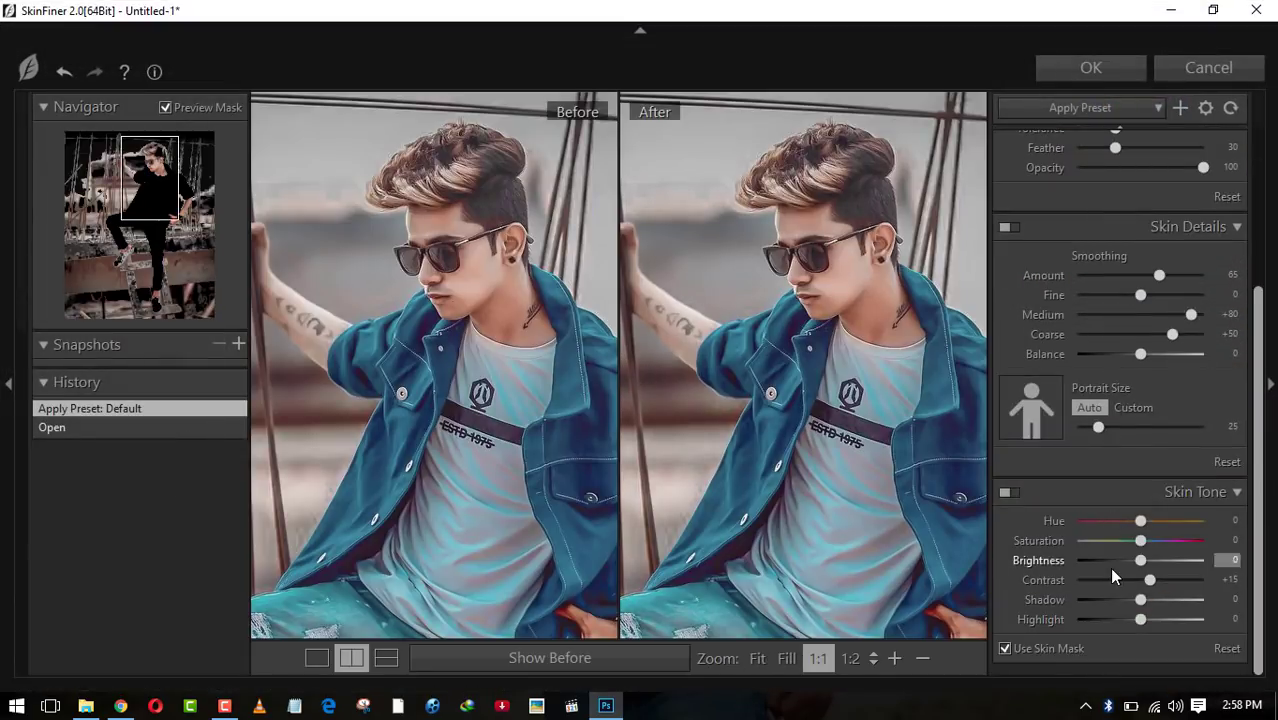
{"action": "left_click_drag", "start_coordinate": [1143, 560], "coordinate": [1165, 567]}
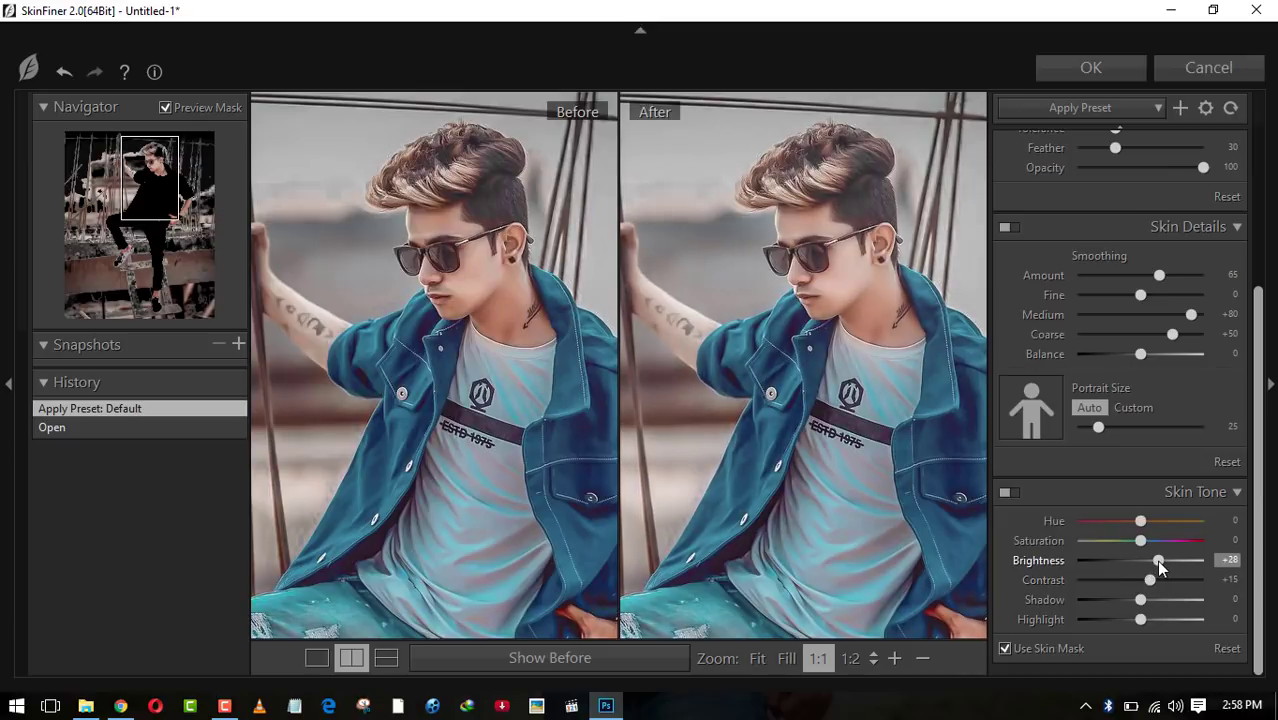
{"action": "left_click", "coordinate": [1089, 67]}
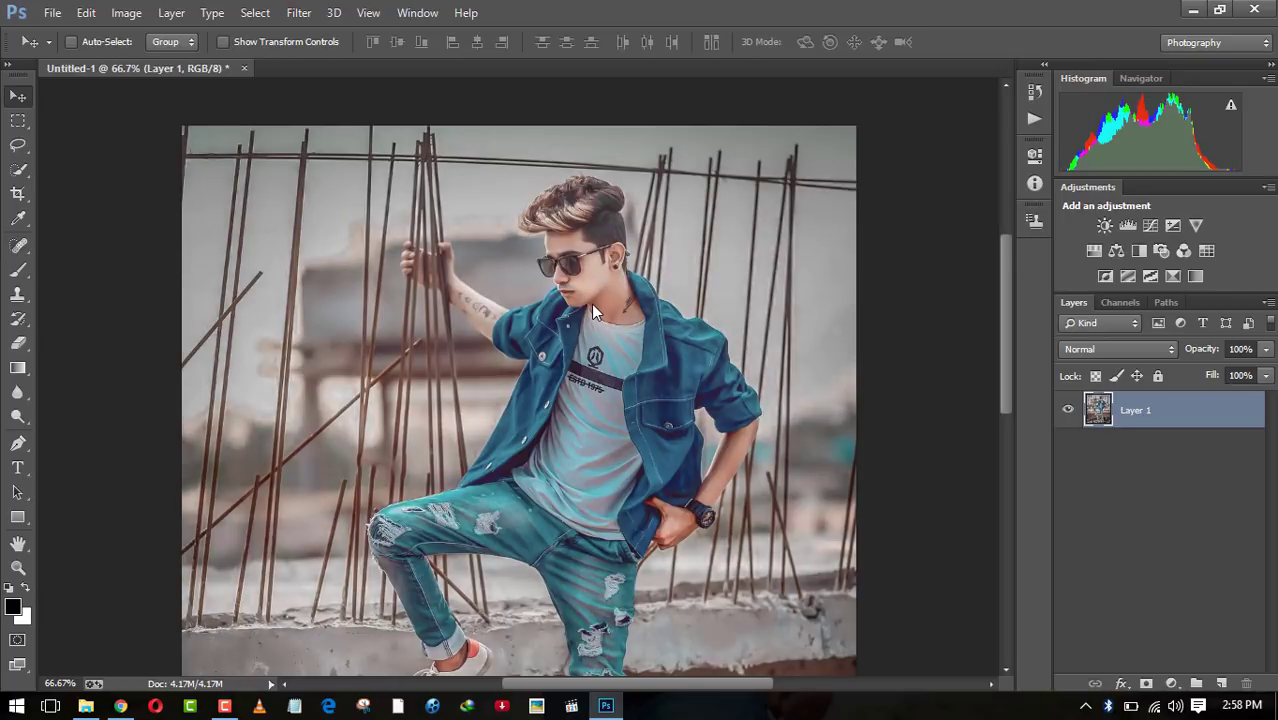
Apply a Color Balance adjustment to the midtones, fine-tuning the yellow-blue and cyan-red levels.
{"action": "scroll", "coordinate": [591, 310], "scroll_direction": "down", "scroll_amount": 4}
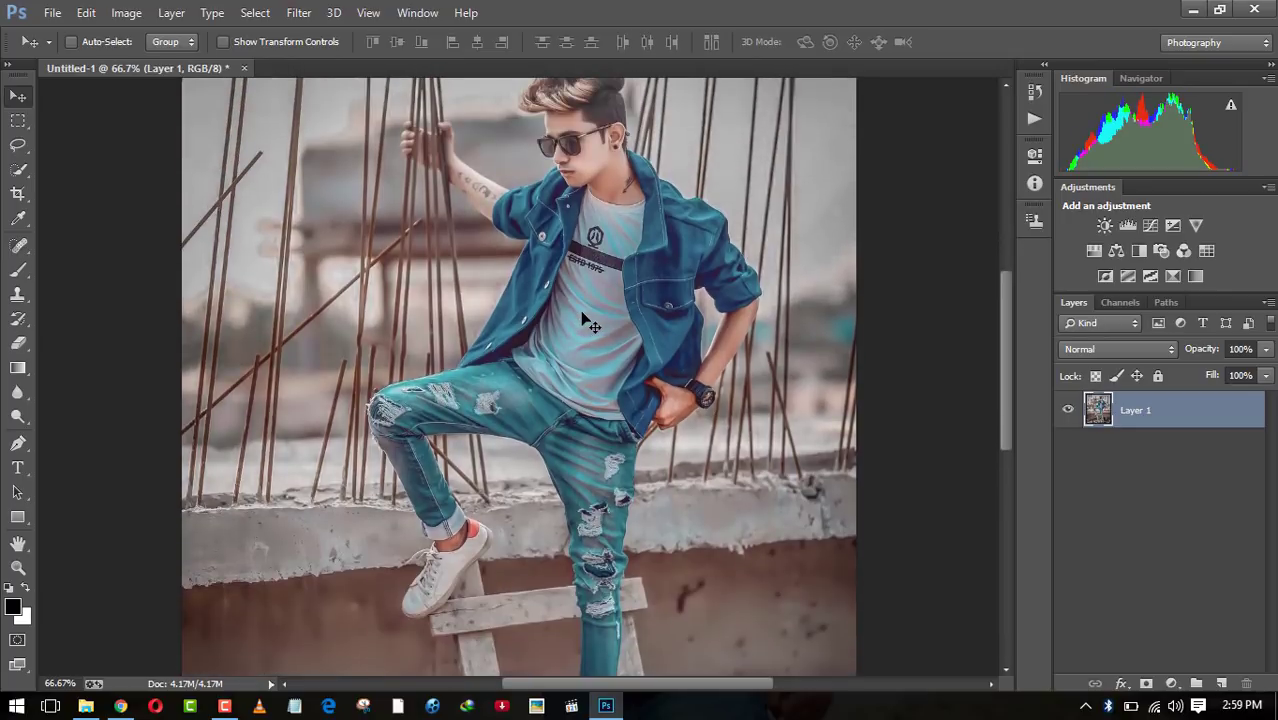
{"action": "key", "text": "ctrl+minus"}
{"action": "key", "text": "ctrl+minus"}
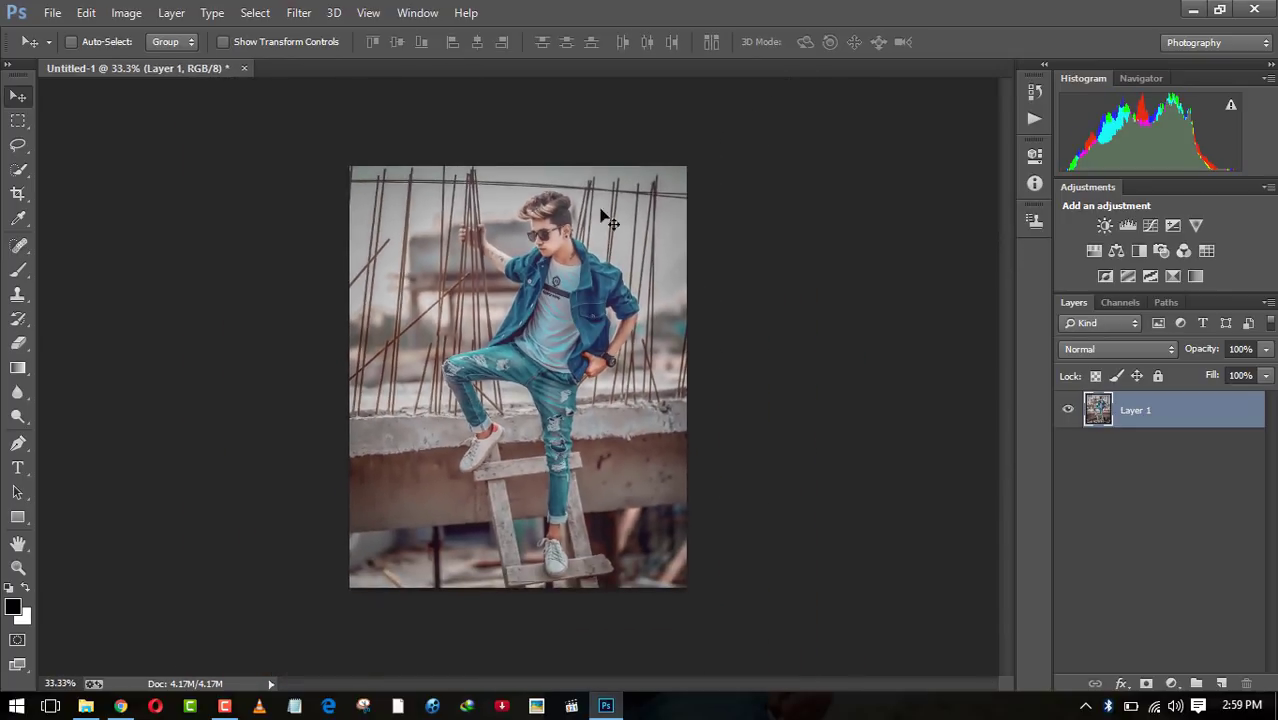
{"action": "left_click", "coordinate": [125, 12]}
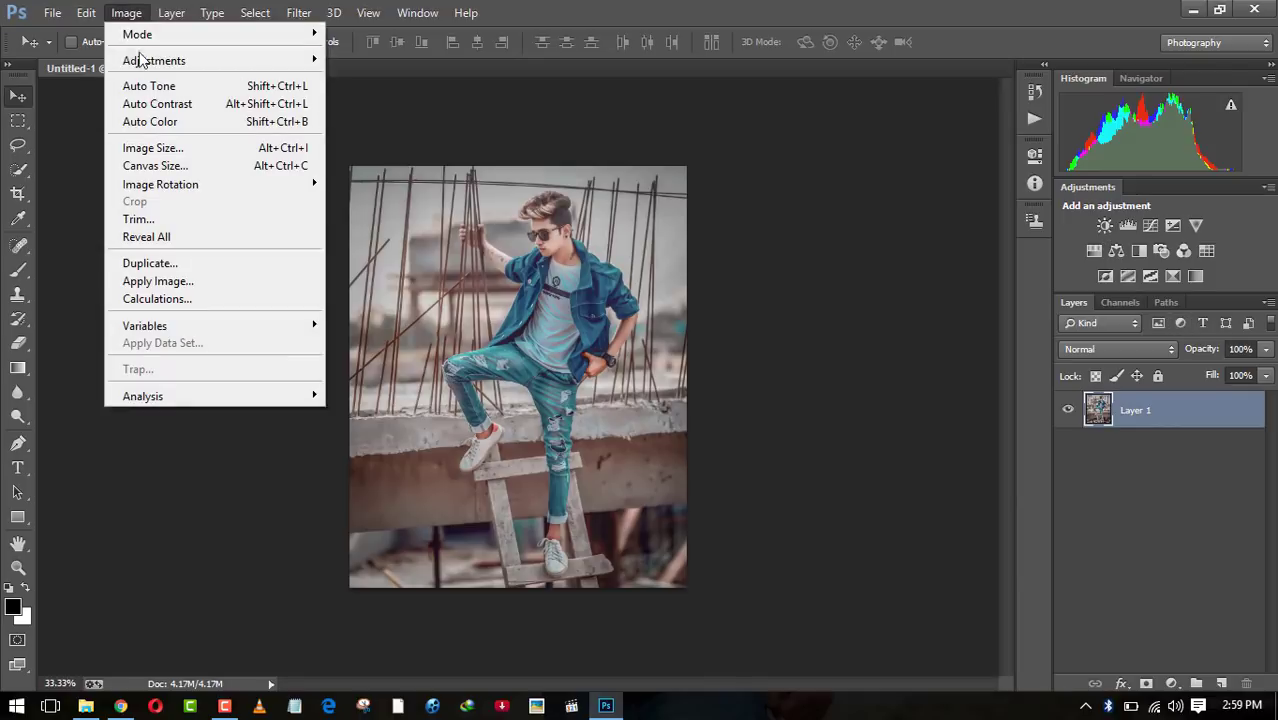
{"action": "mouse_move", "coordinate": [134, 60]}
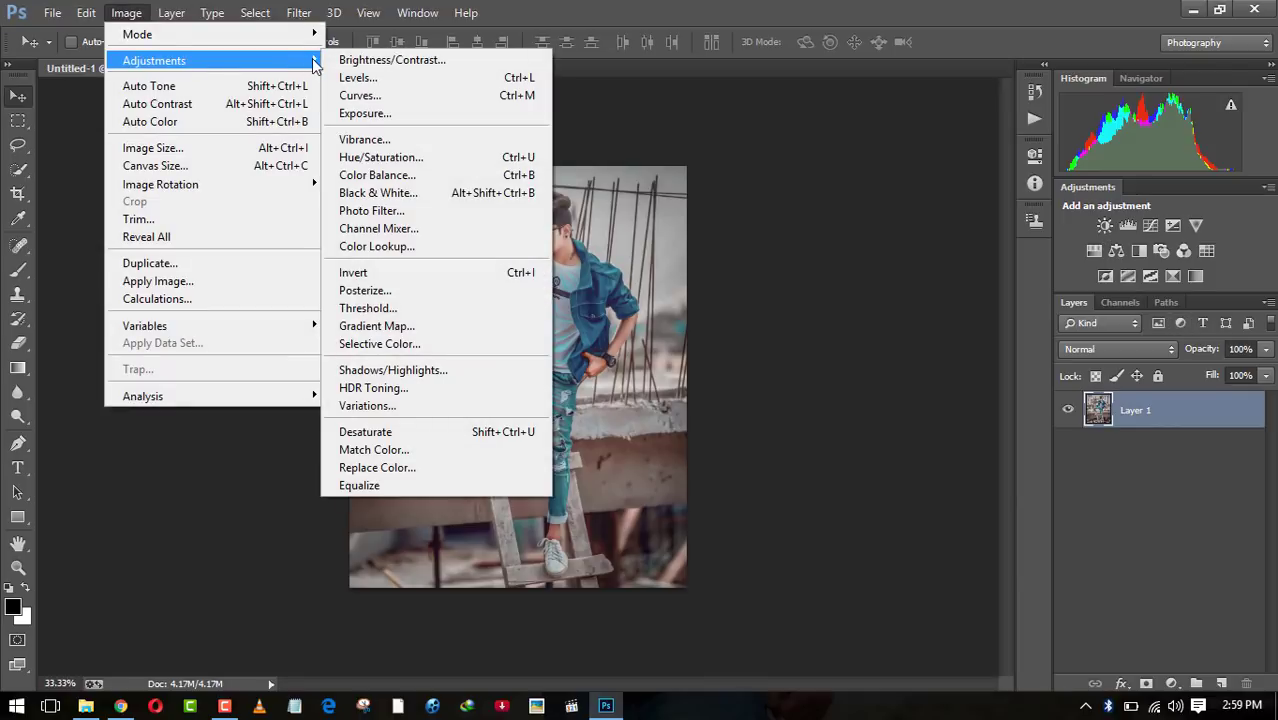
{"action": "left_click", "coordinate": [378, 177]}
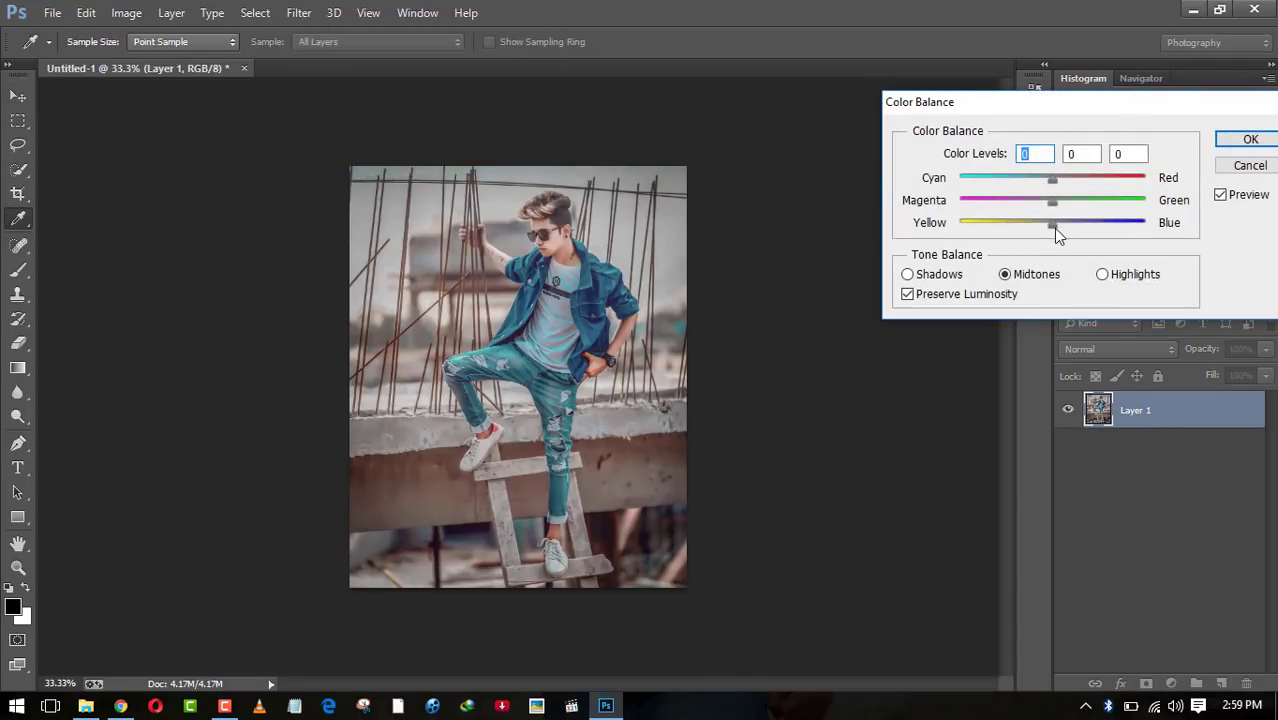
{"action": "left_click_drag", "start_coordinate": [1036, 228], "coordinate": [1055, 235]}
{"action": "left_click", "coordinate": [1055, 234]}
{"action": "left_click_drag", "start_coordinate": [1057, 180], "coordinate": [1051, 206]}
{"action": "left_click", "coordinate": [1250, 140]}
Apply a Levels adjustment to the RGB channel with black input 11, midtone 1.00 and white input 237.
{"action": "left_click", "coordinate": [126, 12]}
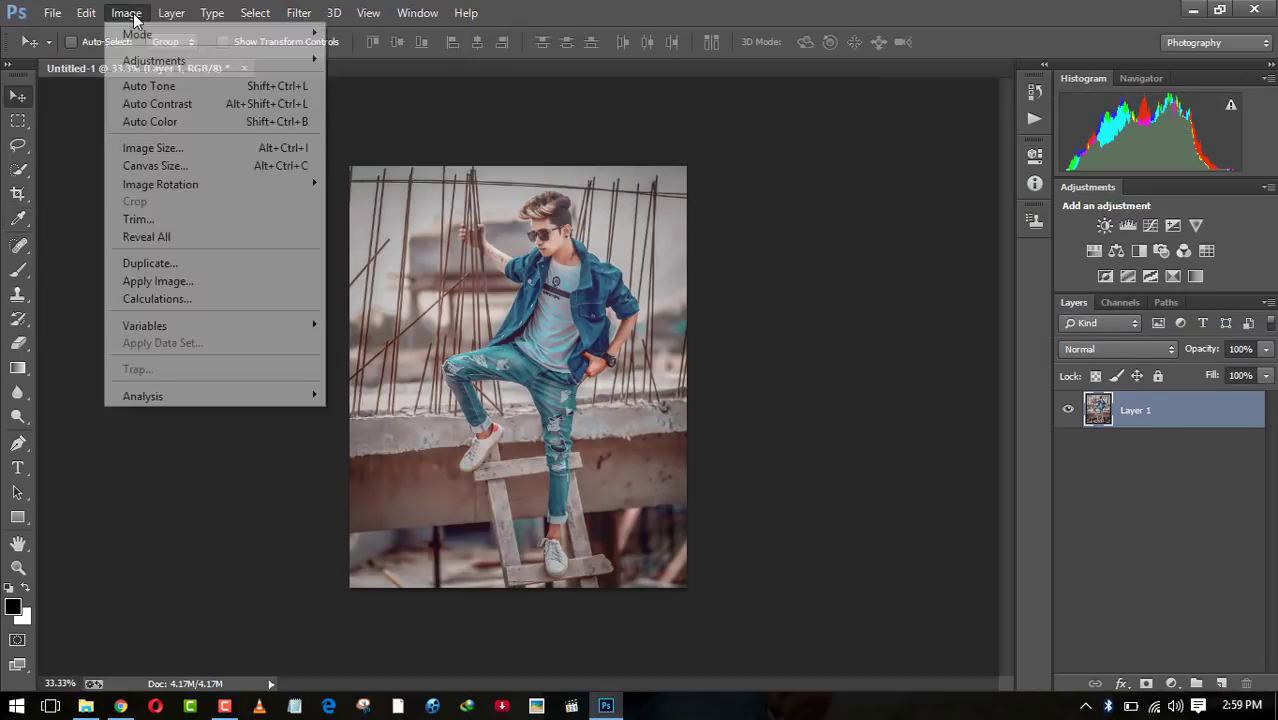
{"action": "mouse_move", "coordinate": [168, 62]}
{"action": "left_click", "coordinate": [377, 77]}
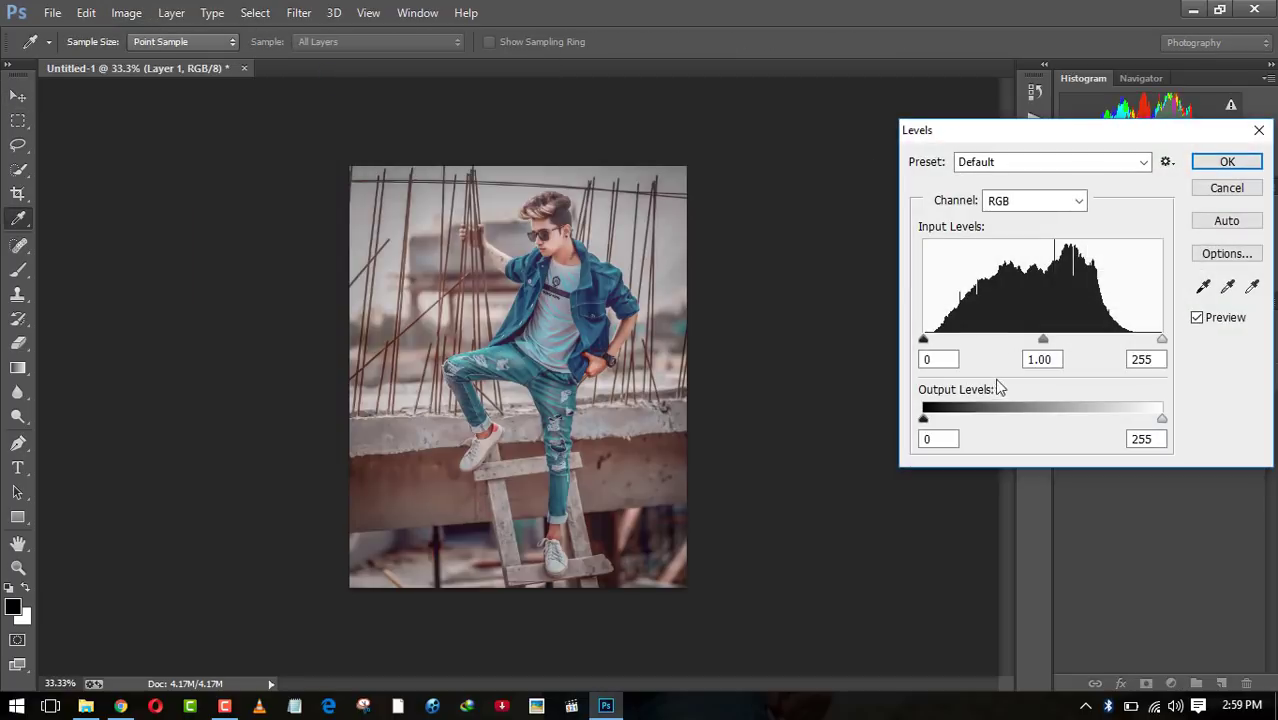
{"action": "left_click_drag", "start_coordinate": [923, 340], "coordinate": [933, 343]}
{"action": "left_click_drag", "start_coordinate": [1163, 345], "coordinate": [1146, 341]}
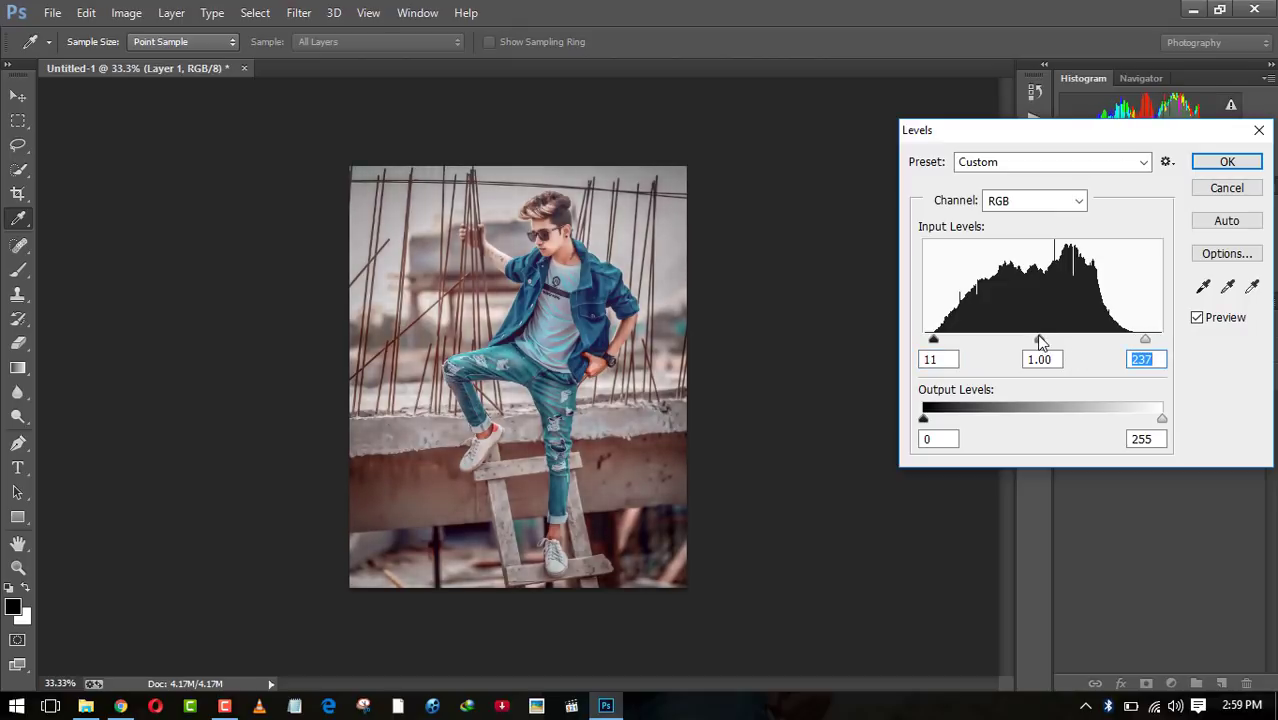
{"action": "left_click_drag", "start_coordinate": [1041, 343], "coordinate": [1040, 342]}
{"action": "left_click", "coordinate": [1253, 163]}
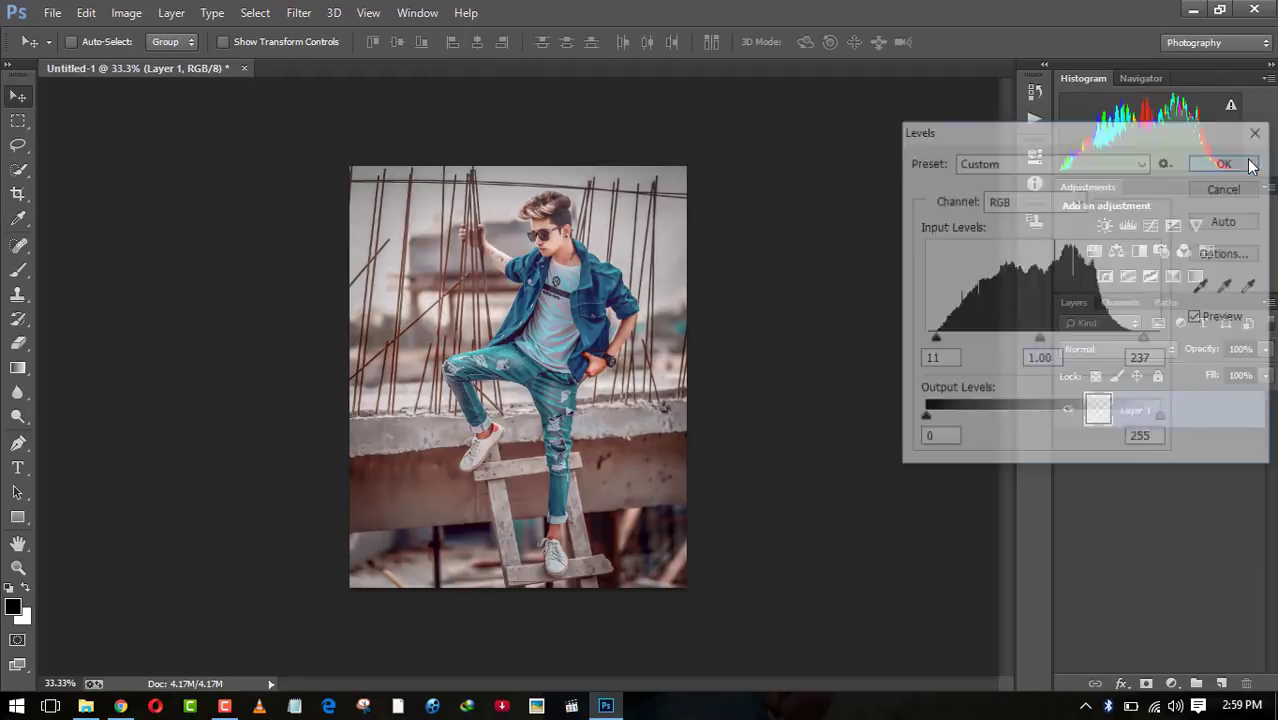
Apply a Curves adjustment to the RGB channel, lifting the black point to output 23 and mapping midtone input 112 to output 108.
{"action": "left_click", "coordinate": [126, 12]}
{"action": "mouse_move", "coordinate": [154, 61]}
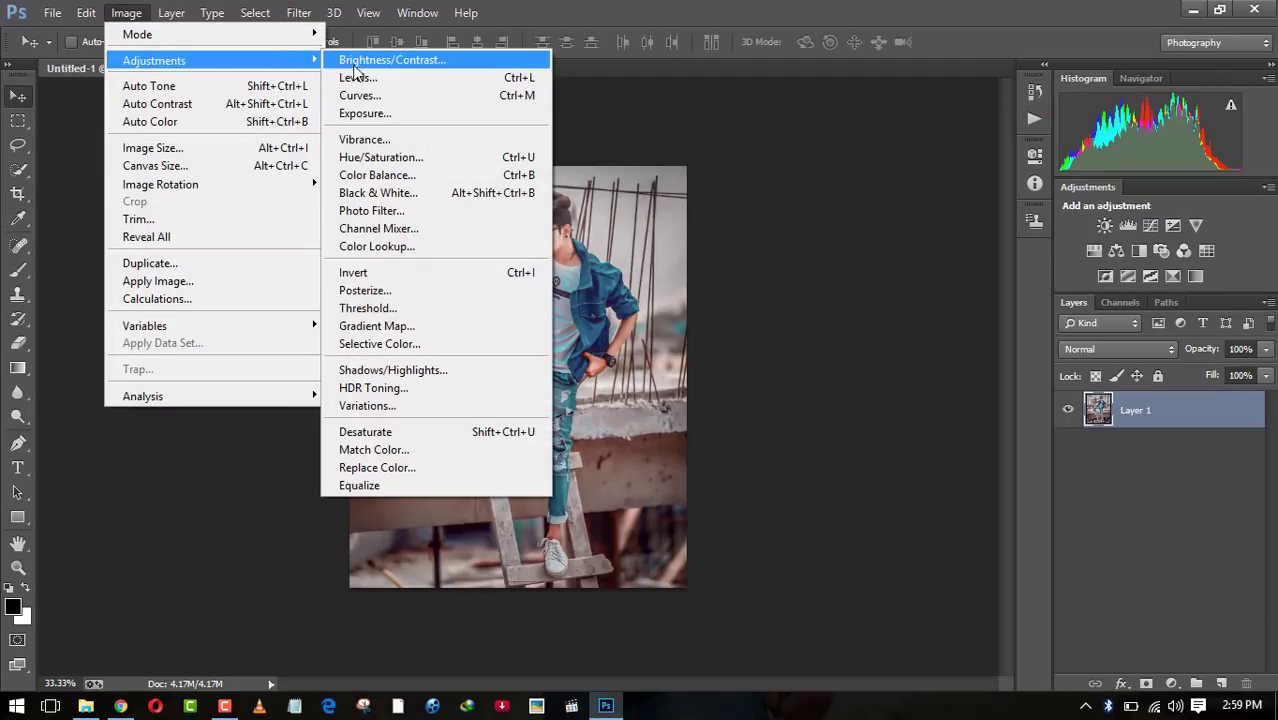
{"action": "left_click", "coordinate": [355, 97]}
{"action": "left_click_drag", "start_coordinate": [937, 395], "coordinate": [927, 351]}
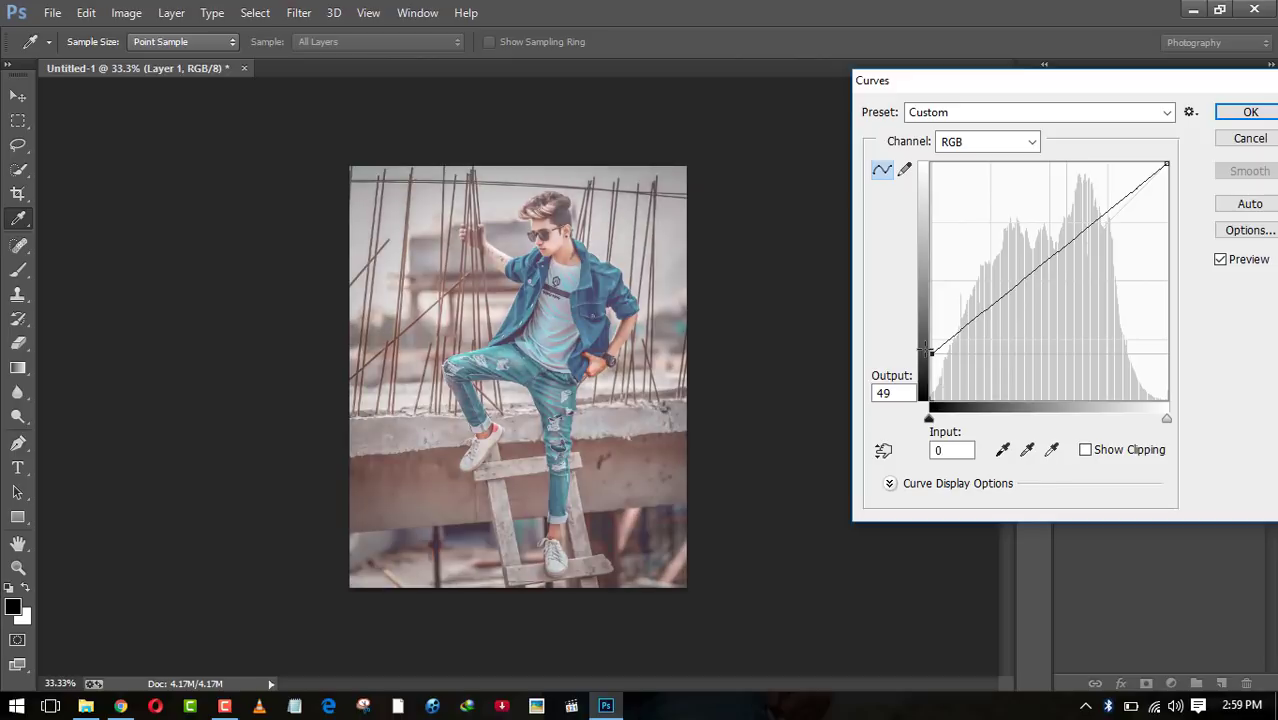
{"action": "mouse_move", "coordinate": [1027, 272]}
{"action": "left_mouse_down"}
{"action": "mouse_move", "coordinate": [1041, 316]}
{"action": "mouse_move", "coordinate": [1034, 287]}
{"action": "left_mouse_up"}
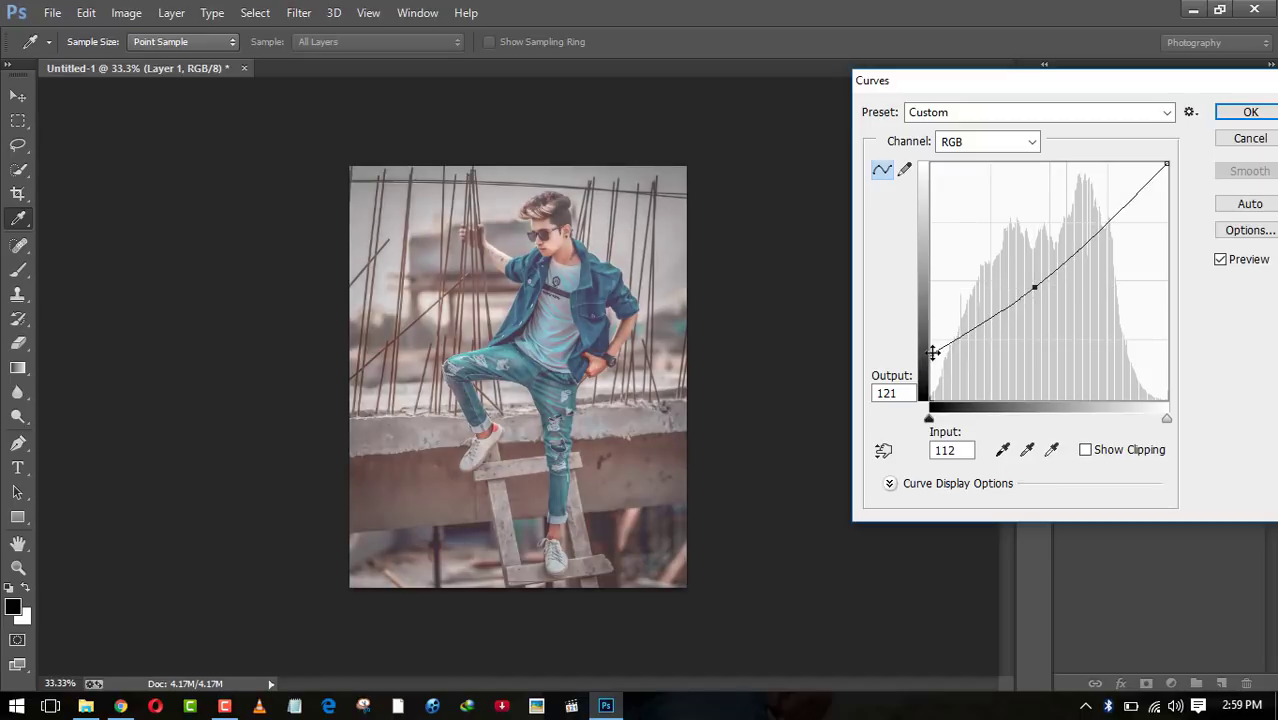
{"action": "left_click_drag", "start_coordinate": [932, 352], "coordinate": [932, 376]}
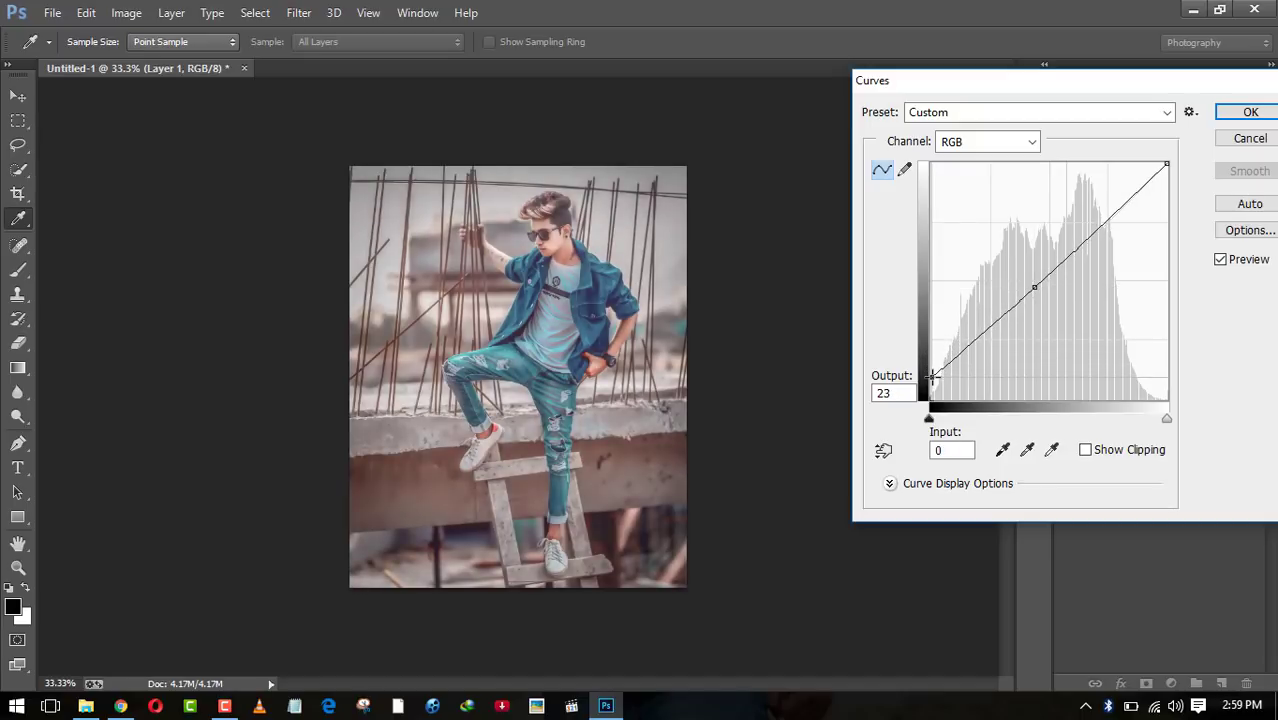
{"action": "mouse_move", "coordinate": [1034, 287]}
{"action": "left_mouse_down"}
{"action": "mouse_move", "coordinate": [1036, 320]}
{"action": "mouse_move", "coordinate": [1036, 299]}
{"action": "left_mouse_up"}
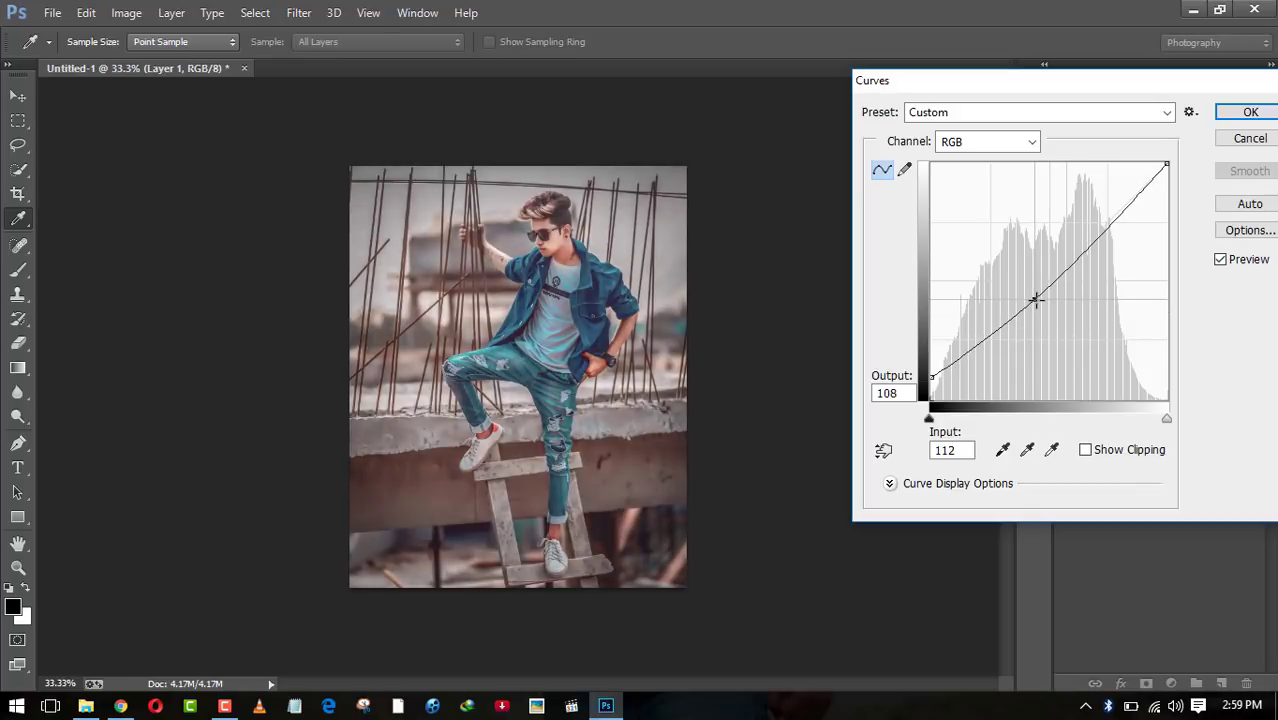
{"action": "left_click", "coordinate": [1247, 114]}
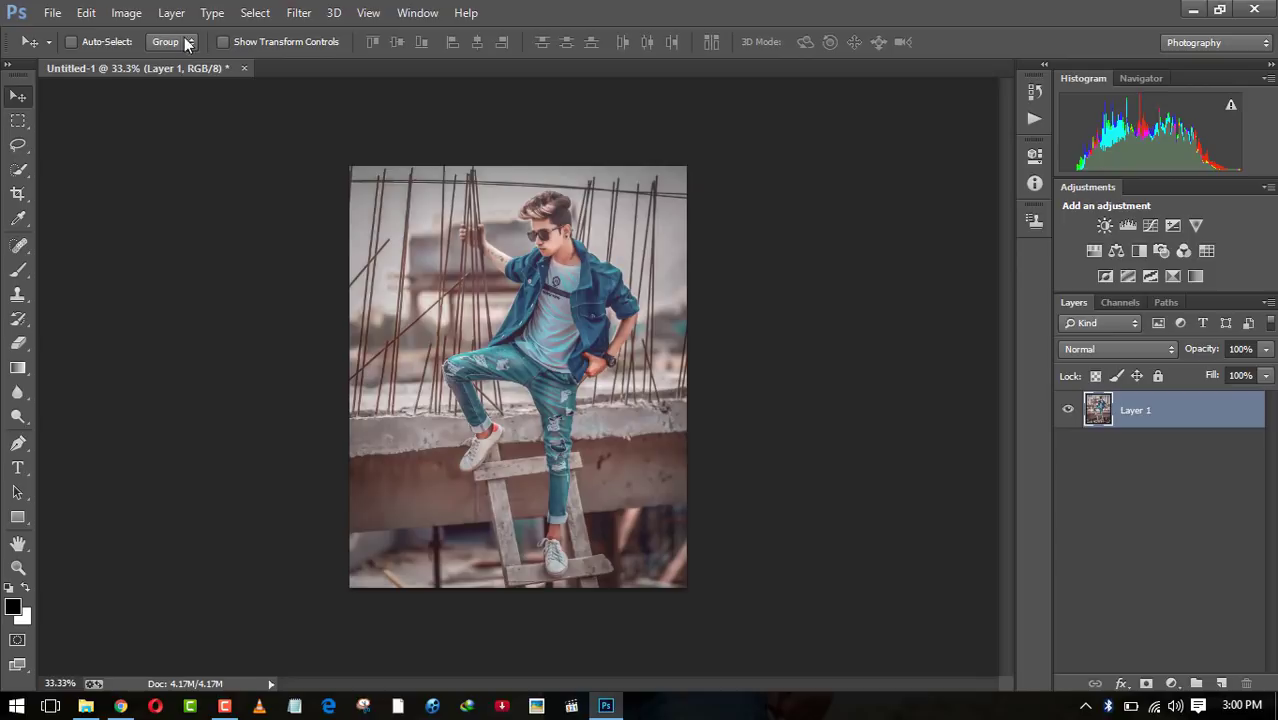
Add a Selective Color adjustment layer and, for Cyans, strongly reduce cyan and black and lower yellow to the minimum.
{"action": "left_click", "coordinate": [127, 13]}
{"action": "left_click", "coordinate": [1172, 276]}
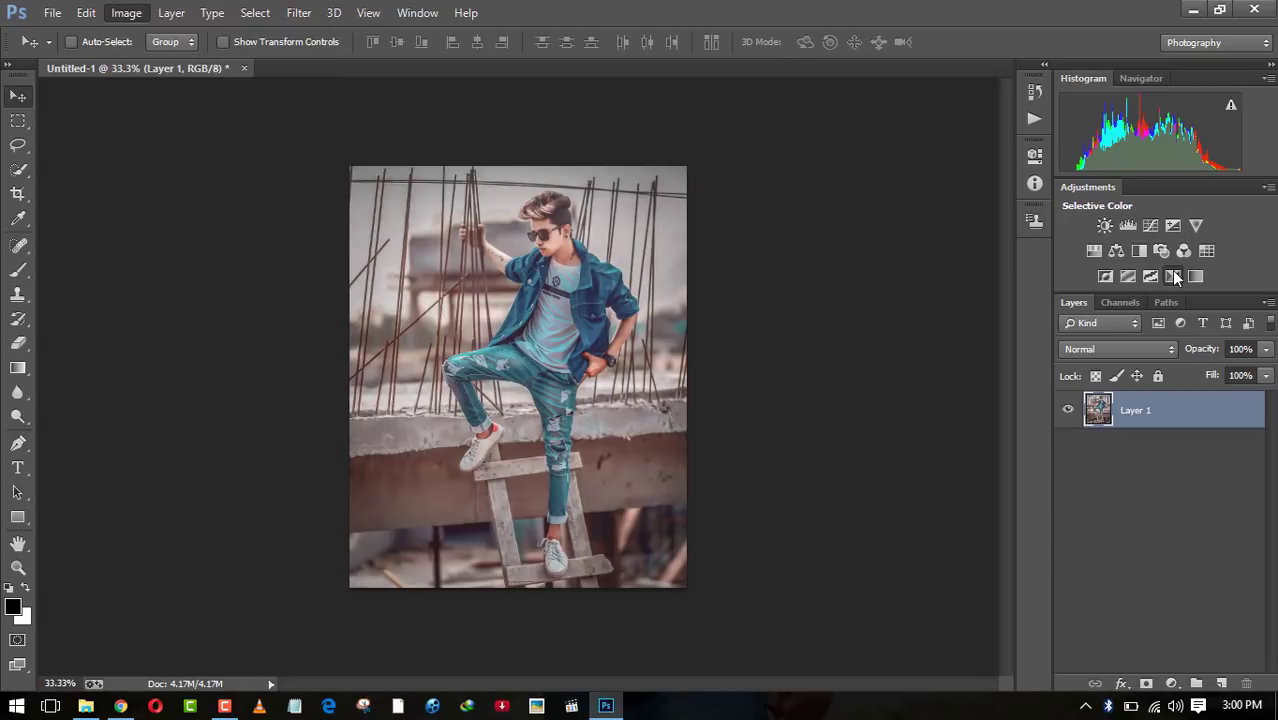
{"action": "left_click", "coordinate": [910, 225]}
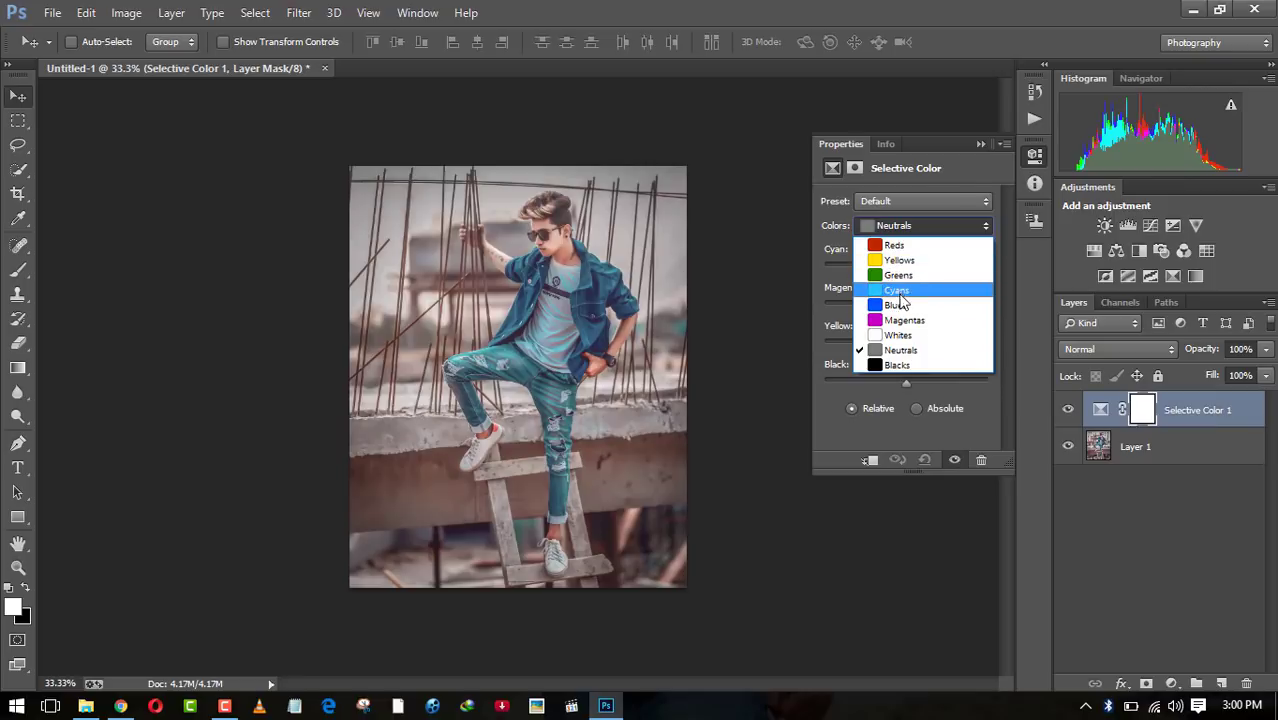
{"action": "left_click", "coordinate": [900, 291]}
{"action": "left_click_drag", "start_coordinate": [921, 379], "coordinate": [878, 379]}
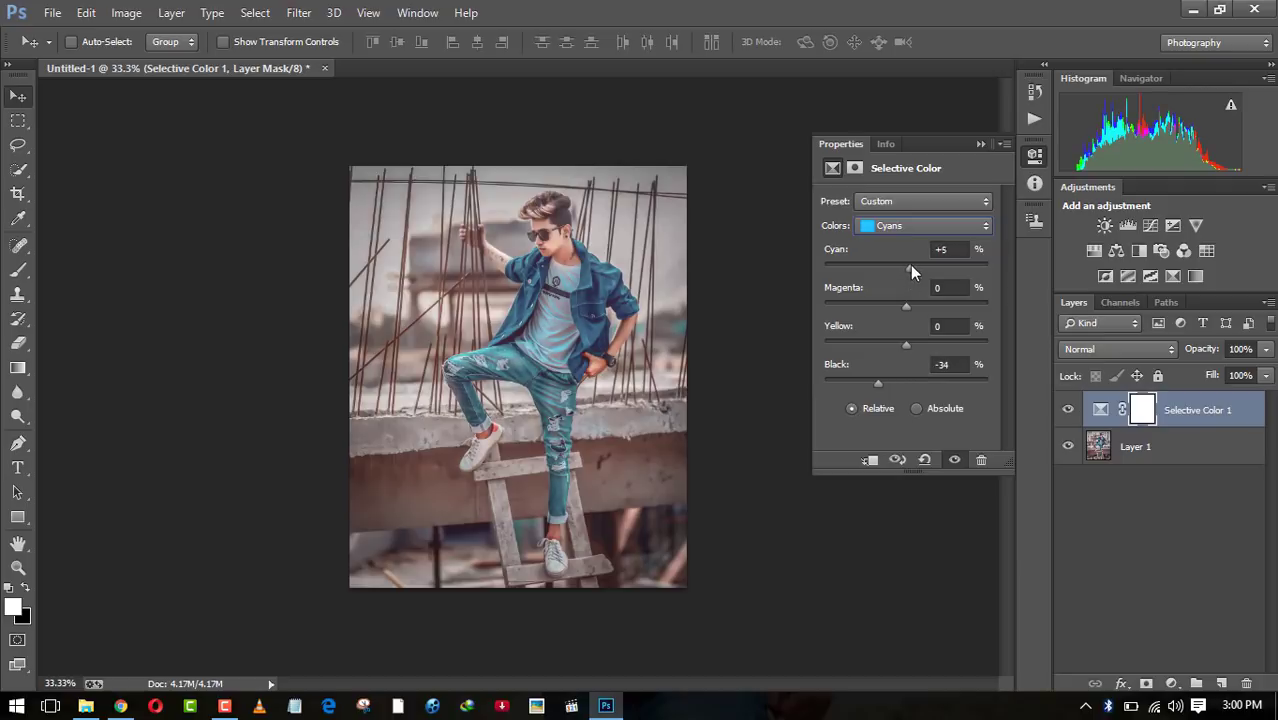
{"action": "left_click_drag", "start_coordinate": [955, 270], "coordinate": [893, 271]}
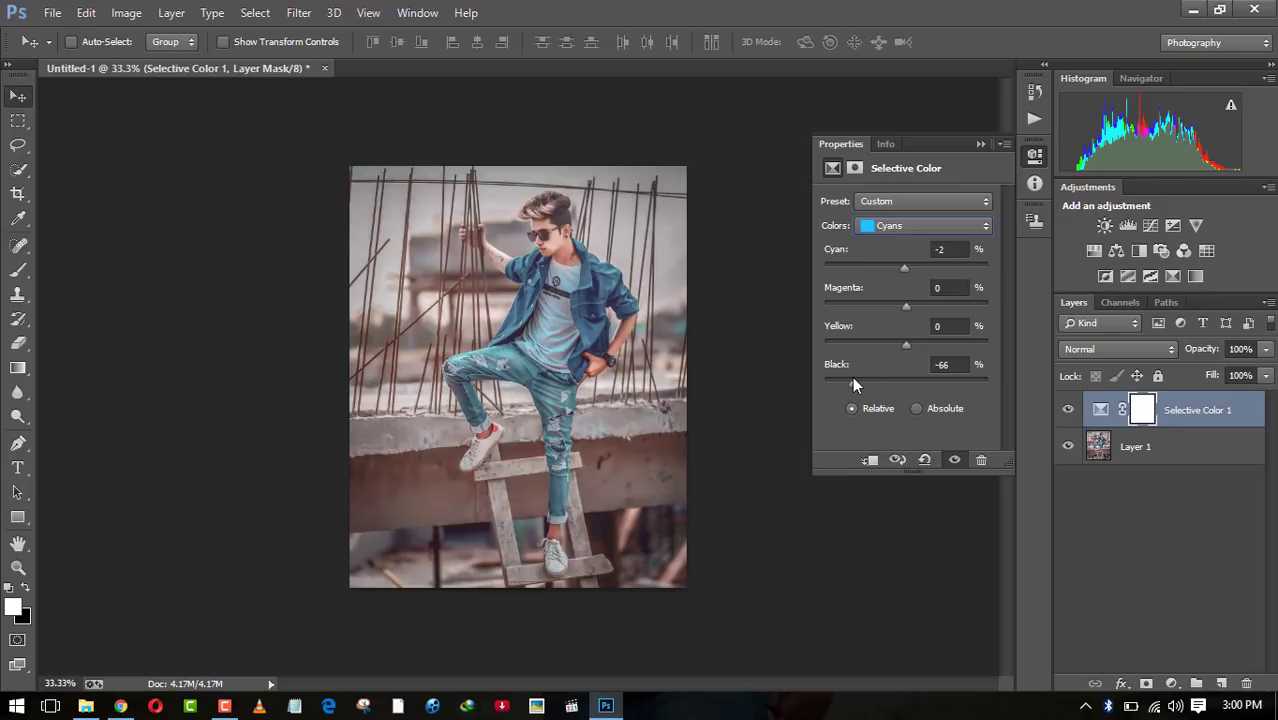
{"action": "left_click_drag", "start_coordinate": [852, 376], "coordinate": [869, 371]}
{"action": "left_click_drag", "start_coordinate": [963, 306], "coordinate": [888, 306]}
{"action": "left_click_drag", "start_coordinate": [927, 268], "coordinate": [851, 267]}
For Yellows in the Selective Color adjustment, set cyan to +76%, magenta to +100% and black to -70%.
{"action": "left_click", "coordinate": [888, 226]}
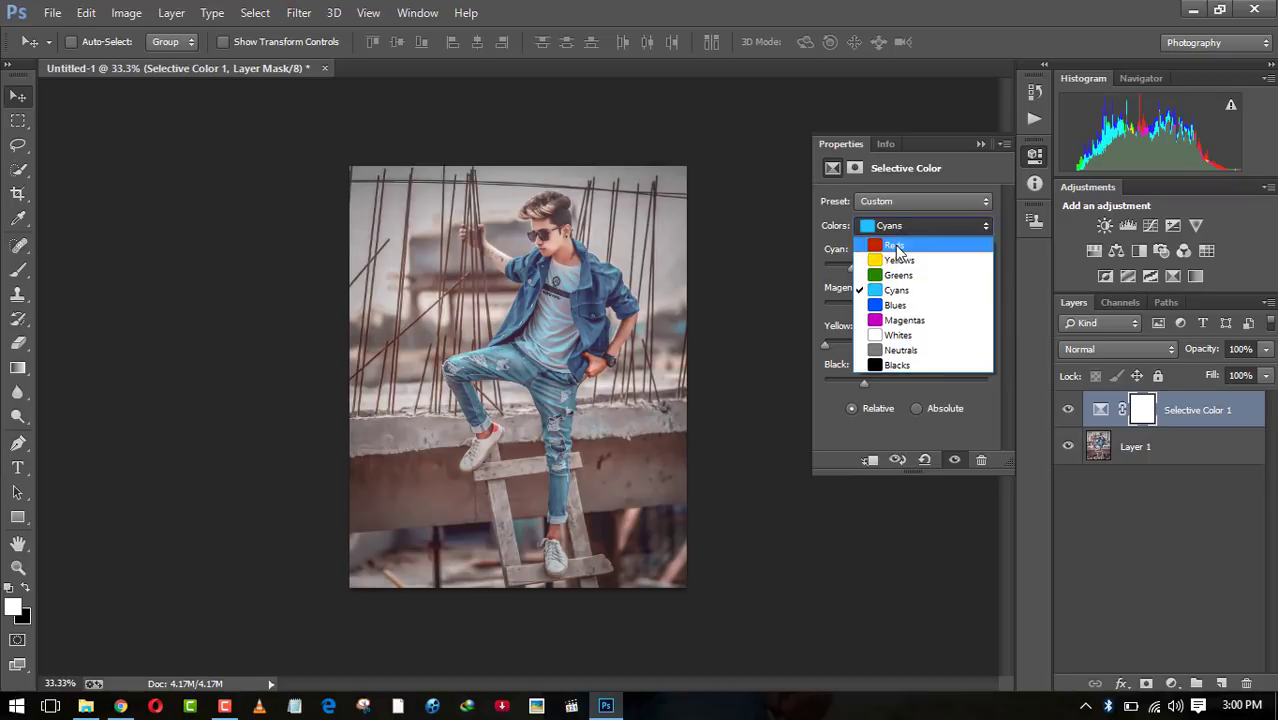
{"action": "left_click", "coordinate": [900, 250]}
{"action": "left_click_drag", "start_coordinate": [905, 384], "coordinate": [994, 377]}
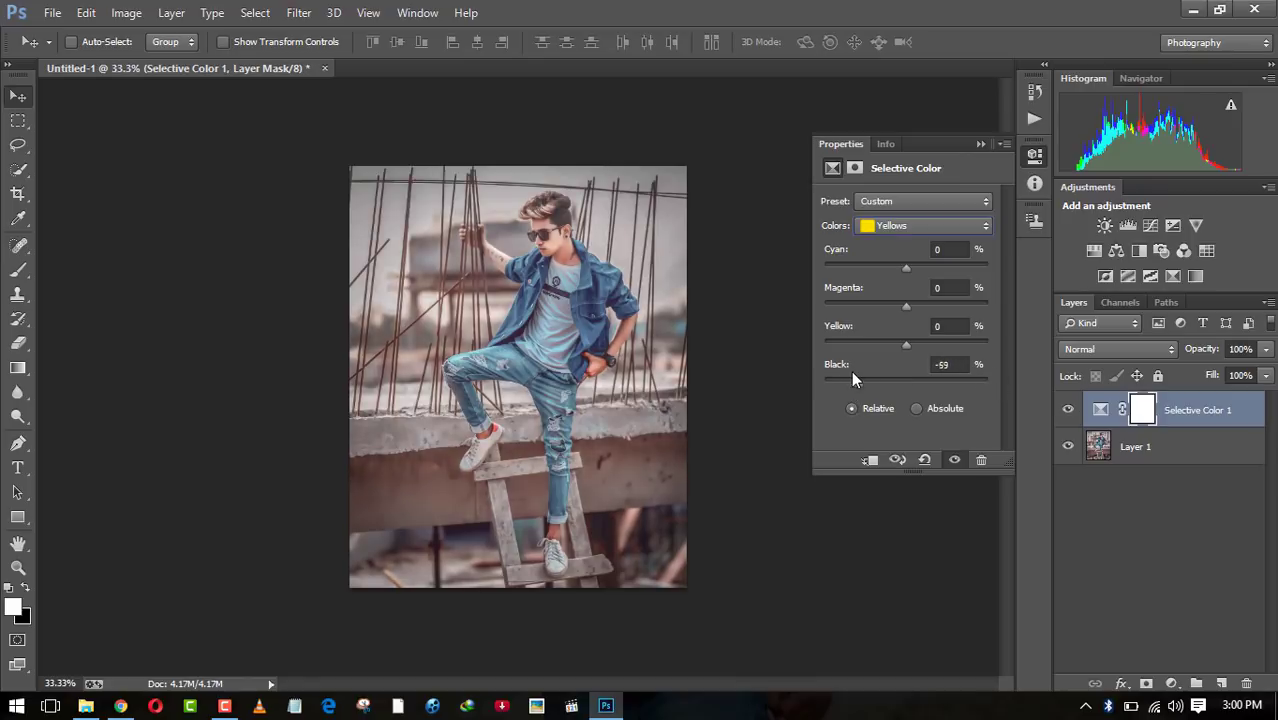
{"action": "left_click_drag", "start_coordinate": [852, 372], "coordinate": [848, 372]}
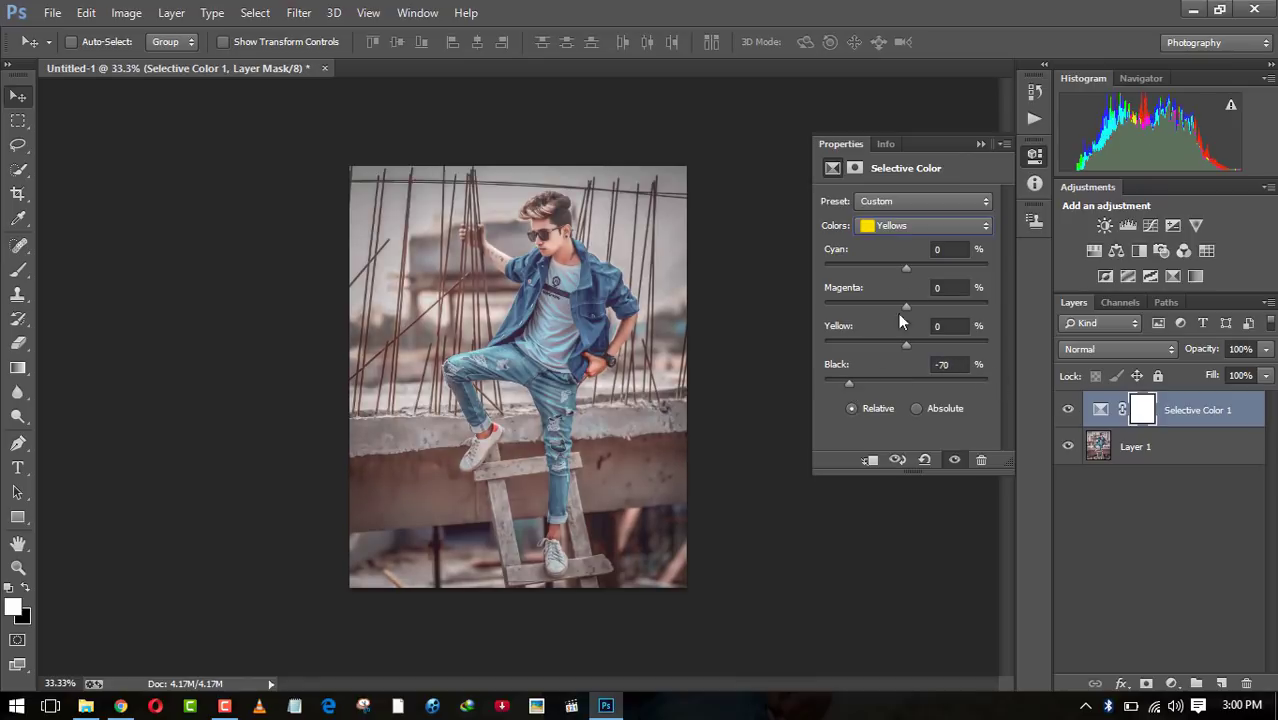
{"action": "left_click", "coordinate": [966, 263]}
{"action": "left_click_drag", "start_coordinate": [911, 305], "coordinate": [1024, 282]}
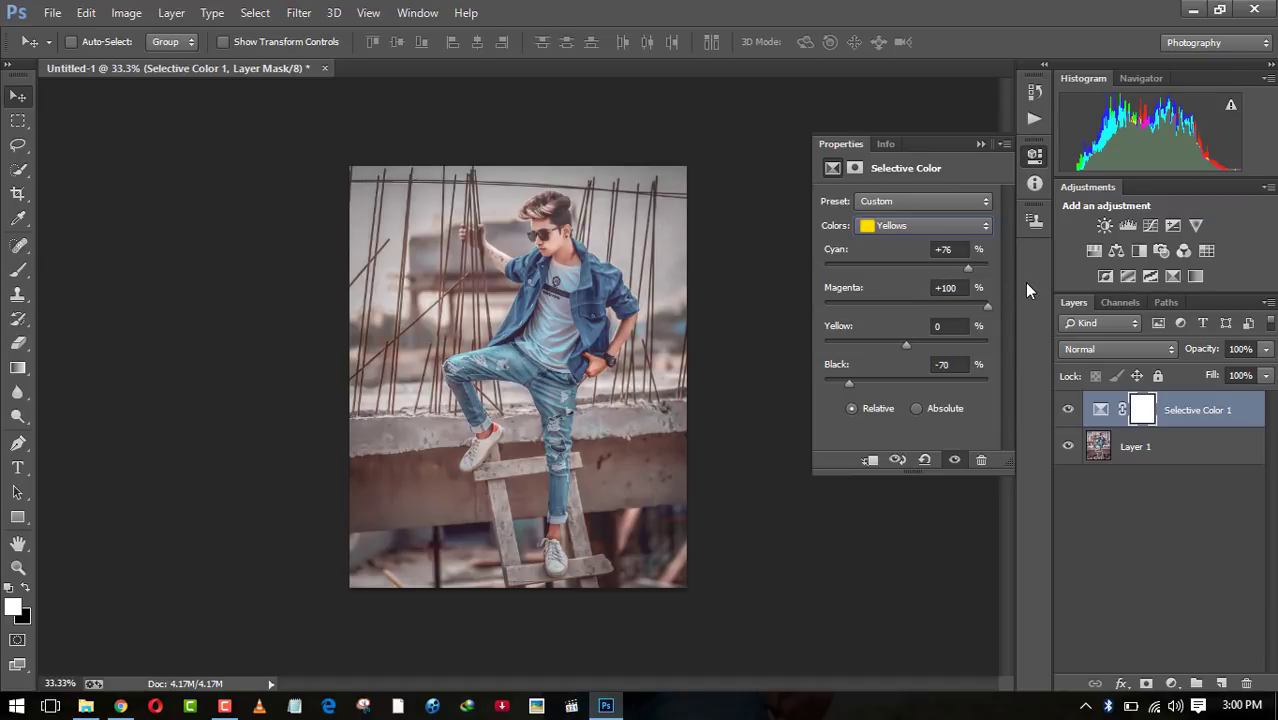
For Neutrals in the Selective Color adjustment, set cyan to 0% and black to +3%.
{"action": "left_click", "coordinate": [912, 231]}
{"action": "left_click", "coordinate": [905, 346]}
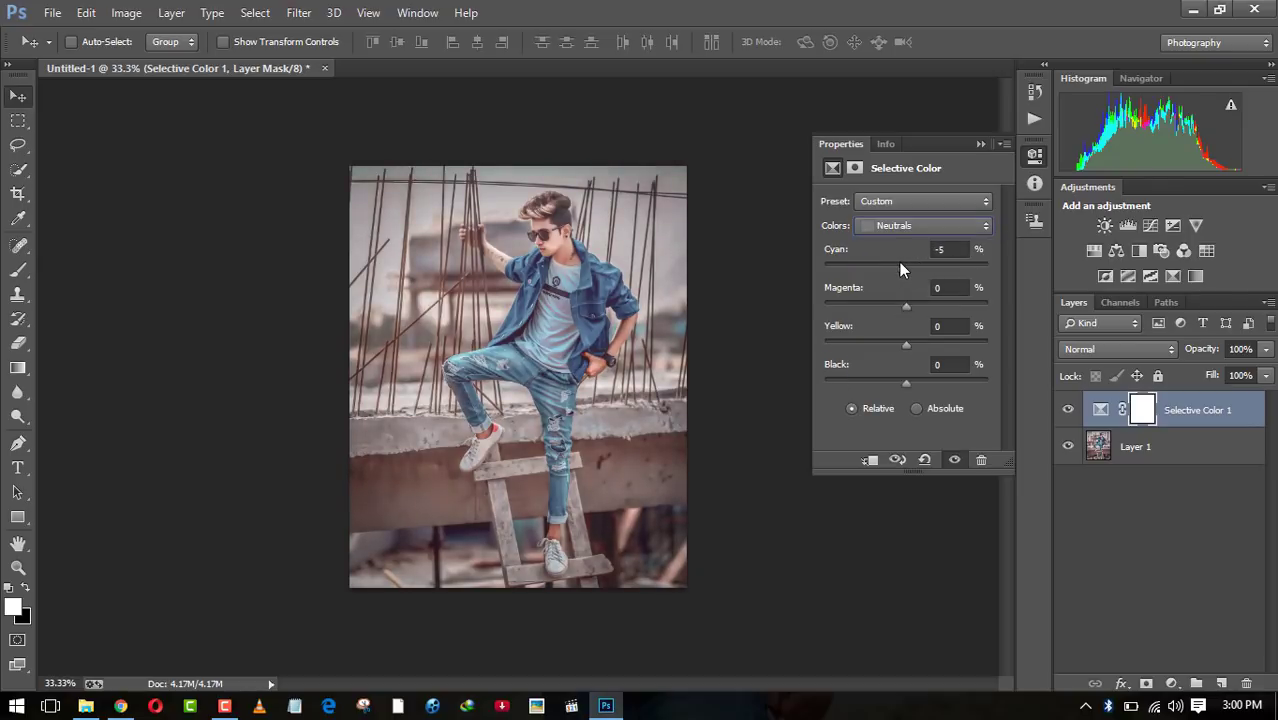
{"action": "left_click", "coordinate": [898, 267]}
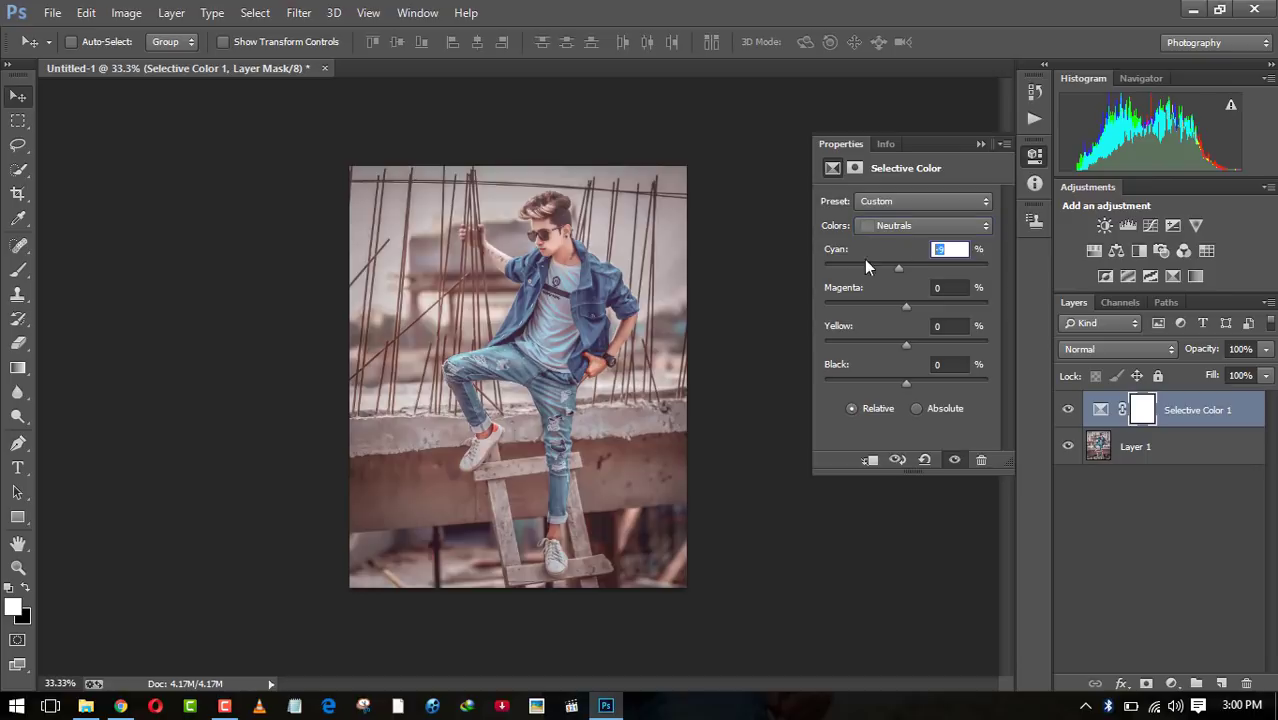
{"action": "type", "text": "-"}
{"action": "left_click", "coordinate": [911, 223]}
{"action": "left_click", "coordinate": [670, 272]}
{"action": "type", "text": "0"}
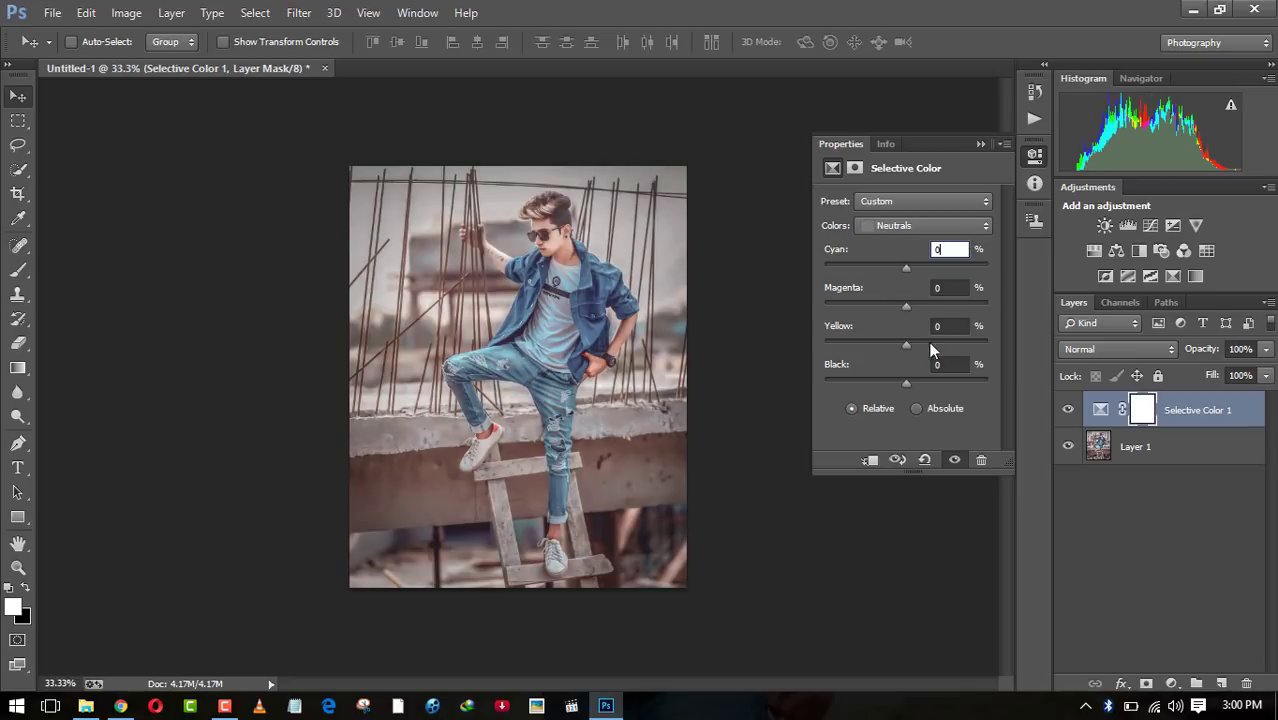
{"action": "left_click_drag", "start_coordinate": [914, 382], "coordinate": [919, 382]}
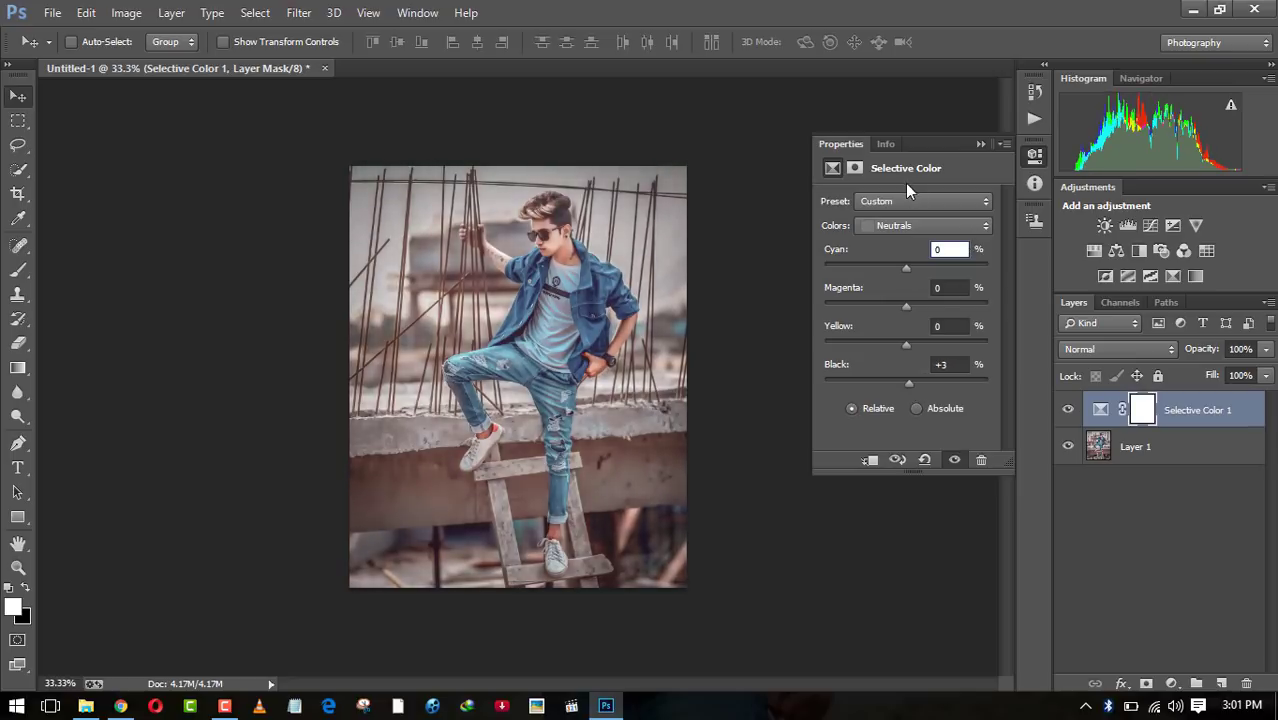
For Whites in the Selective Color adjustment, set black to -46% and fine-tune the cyan level.
{"action": "left_click", "coordinate": [909, 225]}
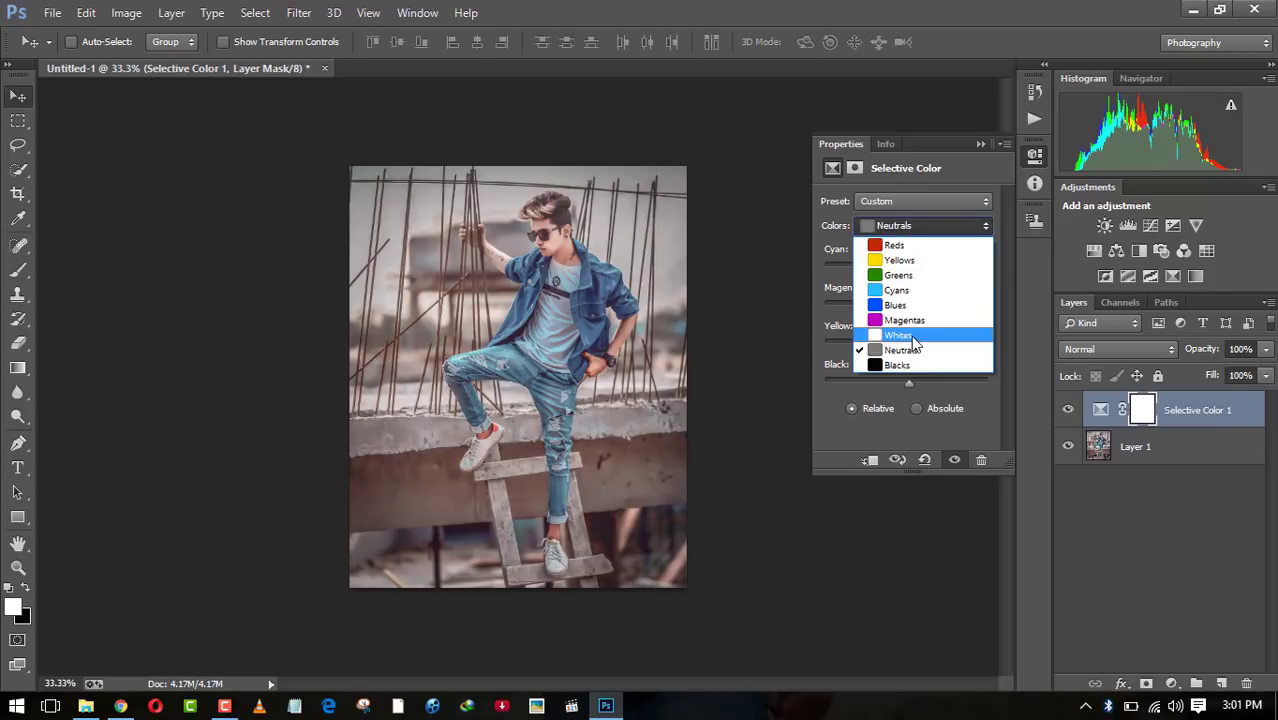
{"action": "left_click", "coordinate": [912, 336]}
{"action": "left_click_drag", "start_coordinate": [903, 378], "coordinate": [868, 377]}
{"action": "left_click_drag", "start_coordinate": [909, 265], "coordinate": [891, 265]}
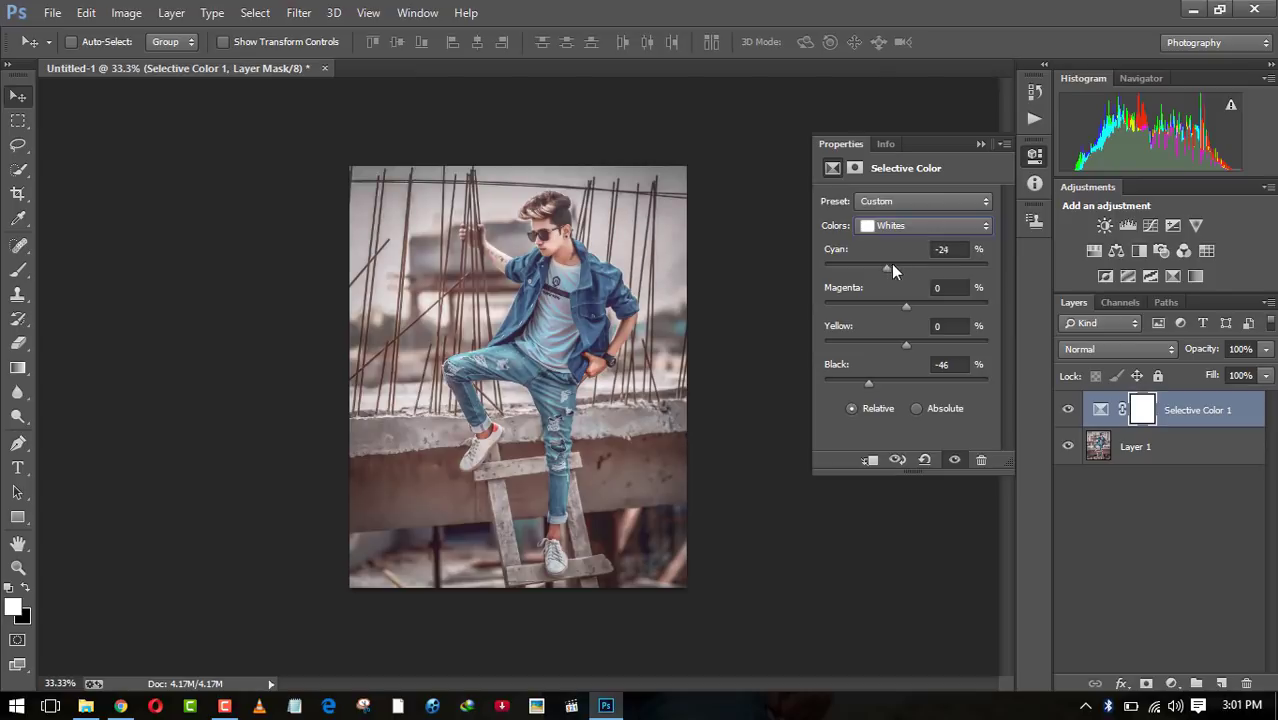
{"action": "left_click_drag", "start_coordinate": [794, 264], "coordinate": [925, 270]}
For Blacks in the Selective Color adjustment, set black to +5% and close the adjustment's properties.
{"action": "left_click", "coordinate": [902, 227]}
{"action": "left_click", "coordinate": [899, 362]}
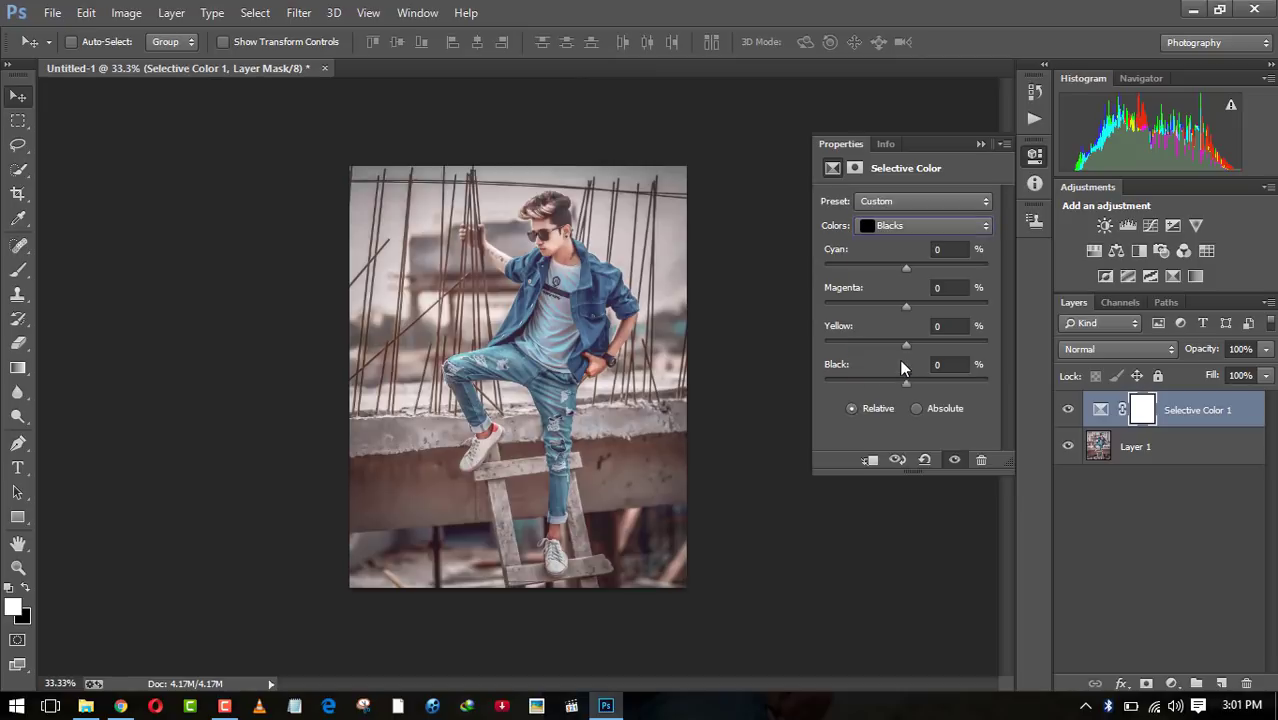
{"action": "left_click_drag", "start_coordinate": [899, 385], "coordinate": [911, 385]}
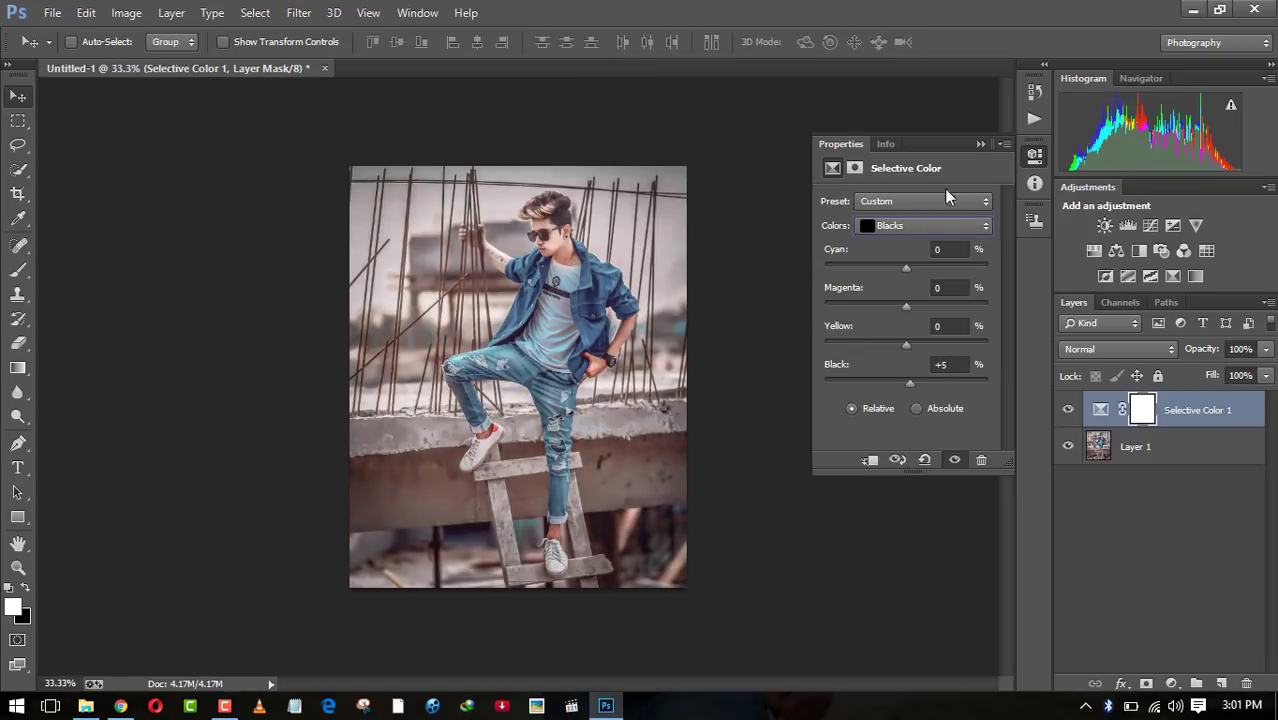
{"action": "left_click", "coordinate": [982, 144]}
Compare the photo with the Selective Color layer hidden and shown, and merge that layer down into Layer 1.
{"action": "left_click", "coordinate": [1066, 411]}
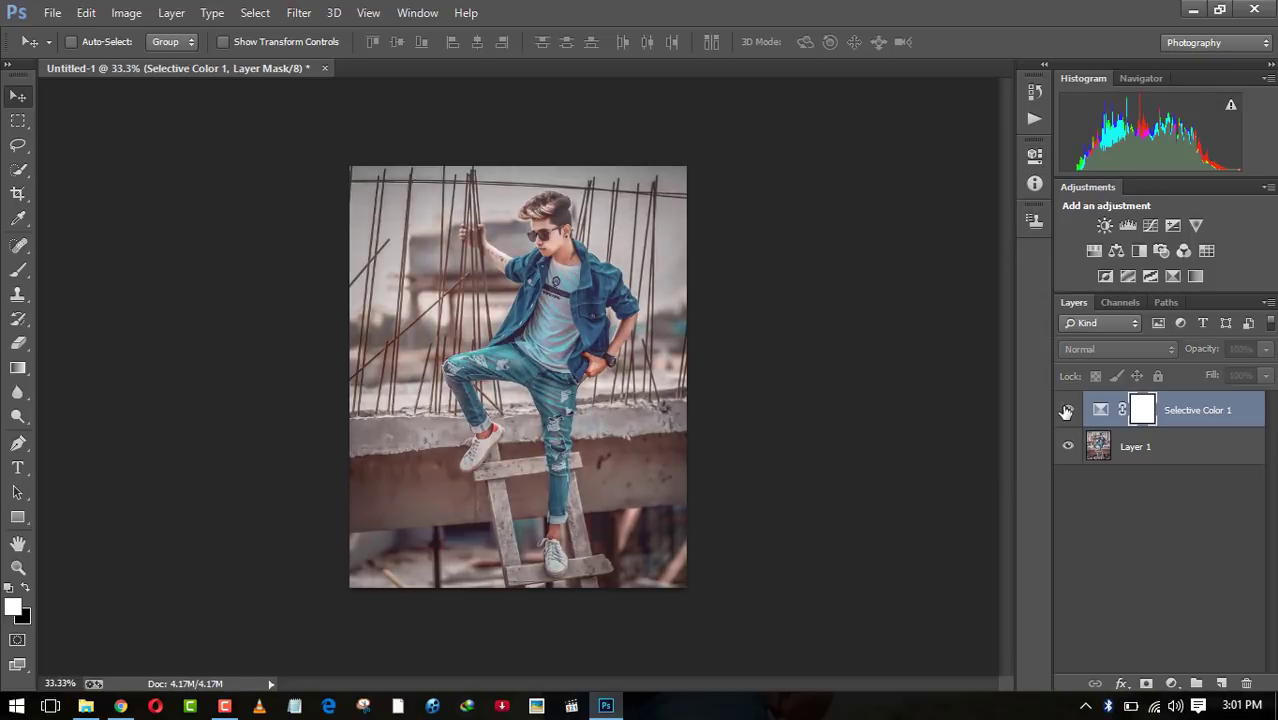
{"action": "left_click", "coordinate": [1066, 411]}
{"action": "right_click", "coordinate": [1170, 410]}
{"action": "left_click", "coordinate": [850, 566]}
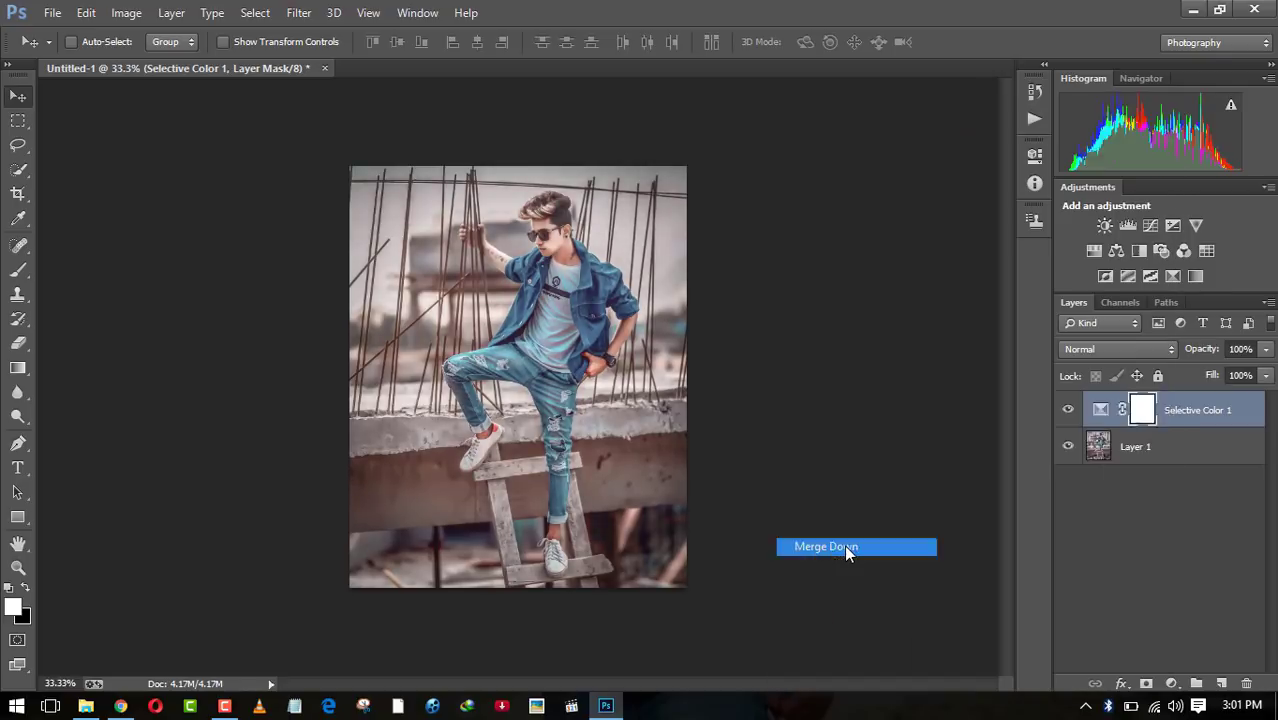
Open the Camera Raw filter and set the HSL saturation to -100 for greens, -100 for yellows and -5 for oranges.
{"action": "left_click", "coordinate": [300, 12]}
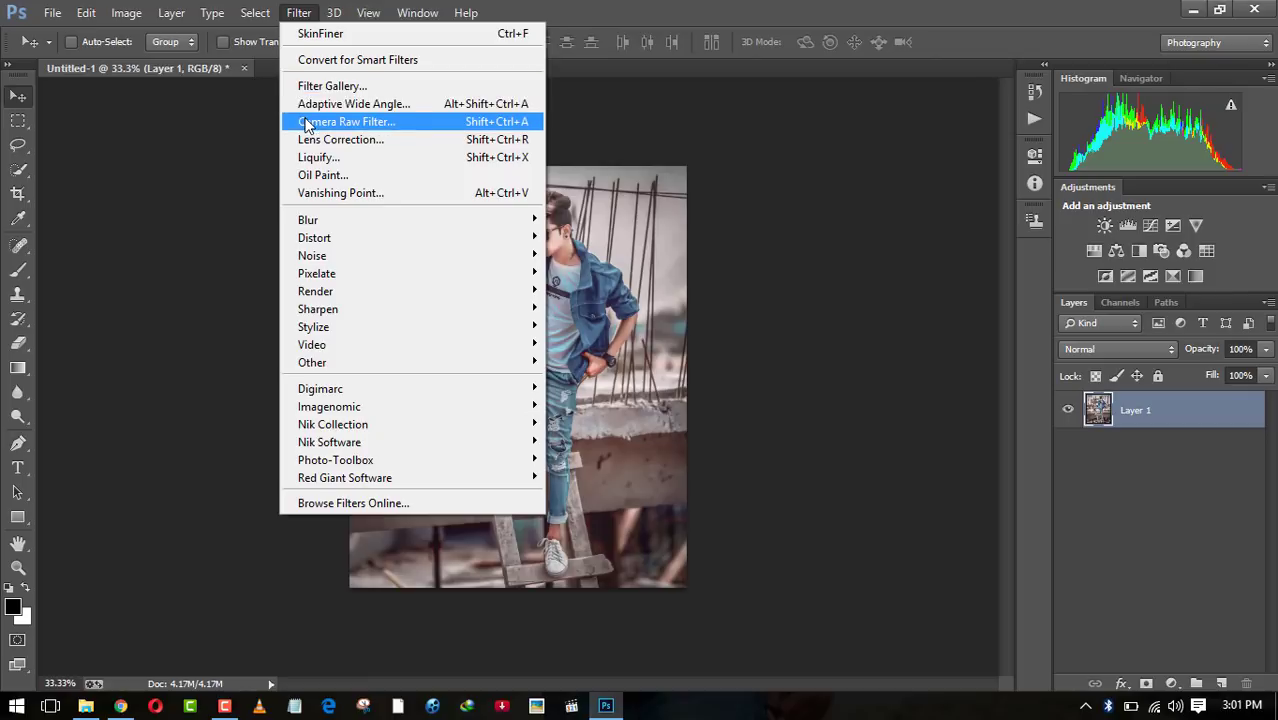
{"action": "left_click", "coordinate": [307, 122]}
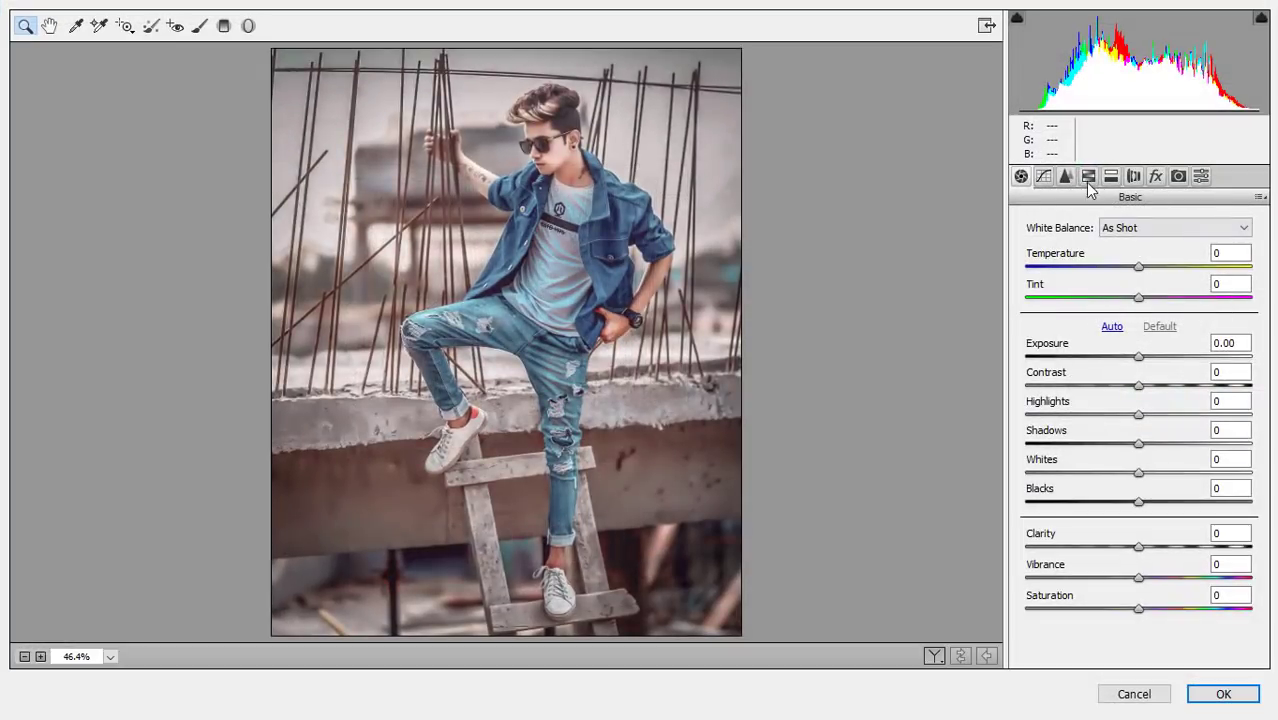
{"action": "left_click", "coordinate": [1088, 176]}
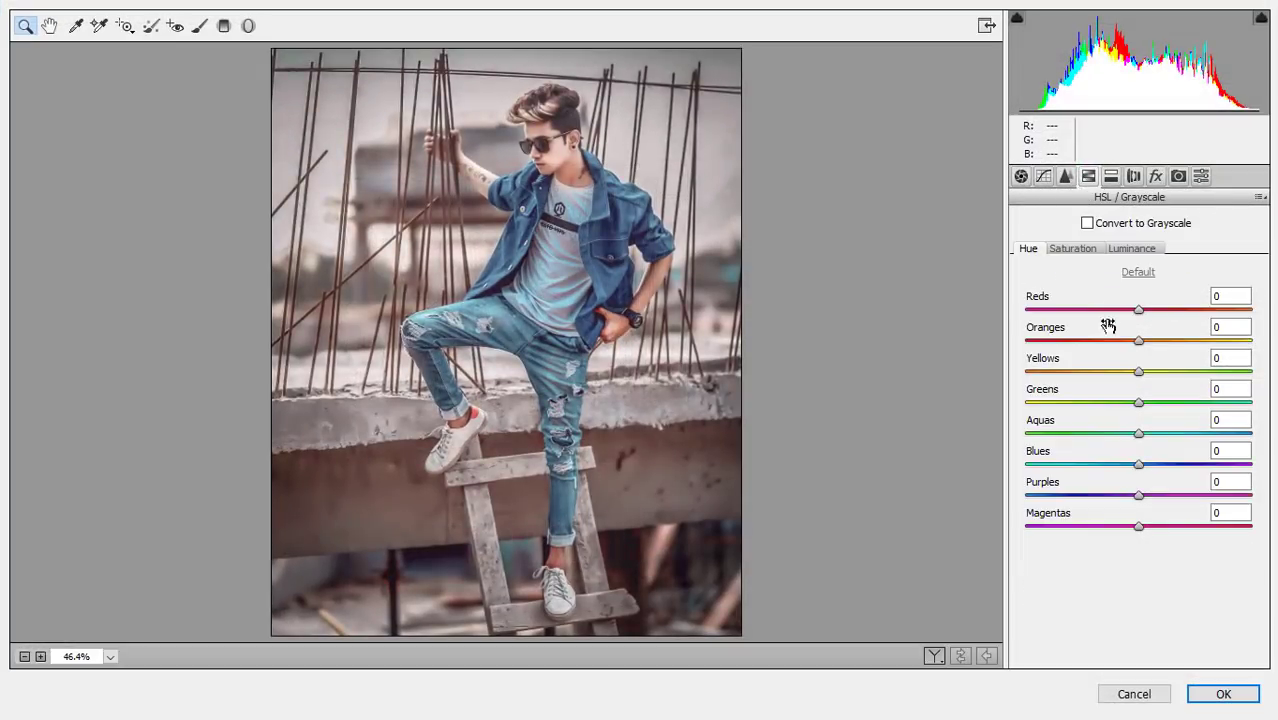
{"action": "left_click", "coordinate": [1075, 248]}
{"action": "left_click_drag", "start_coordinate": [1138, 402], "coordinate": [993, 396]}
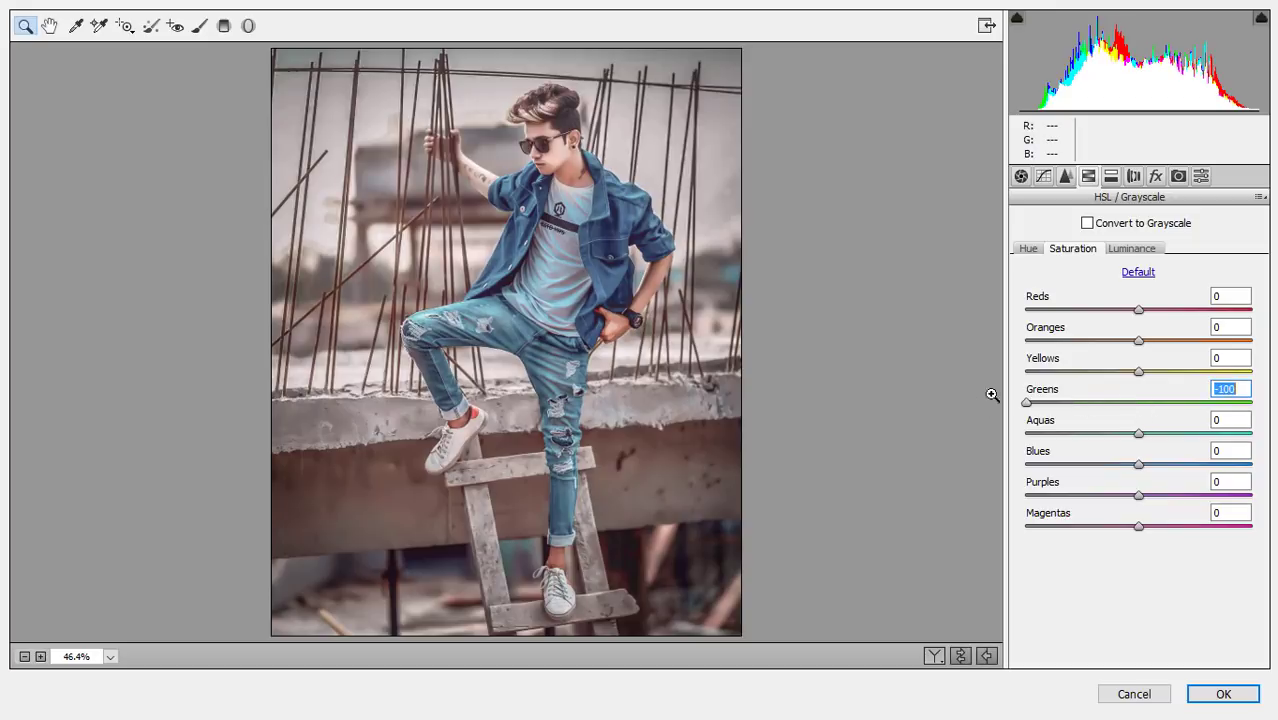
{"action": "left_click_drag", "start_coordinate": [1138, 371], "coordinate": [1025, 372]}
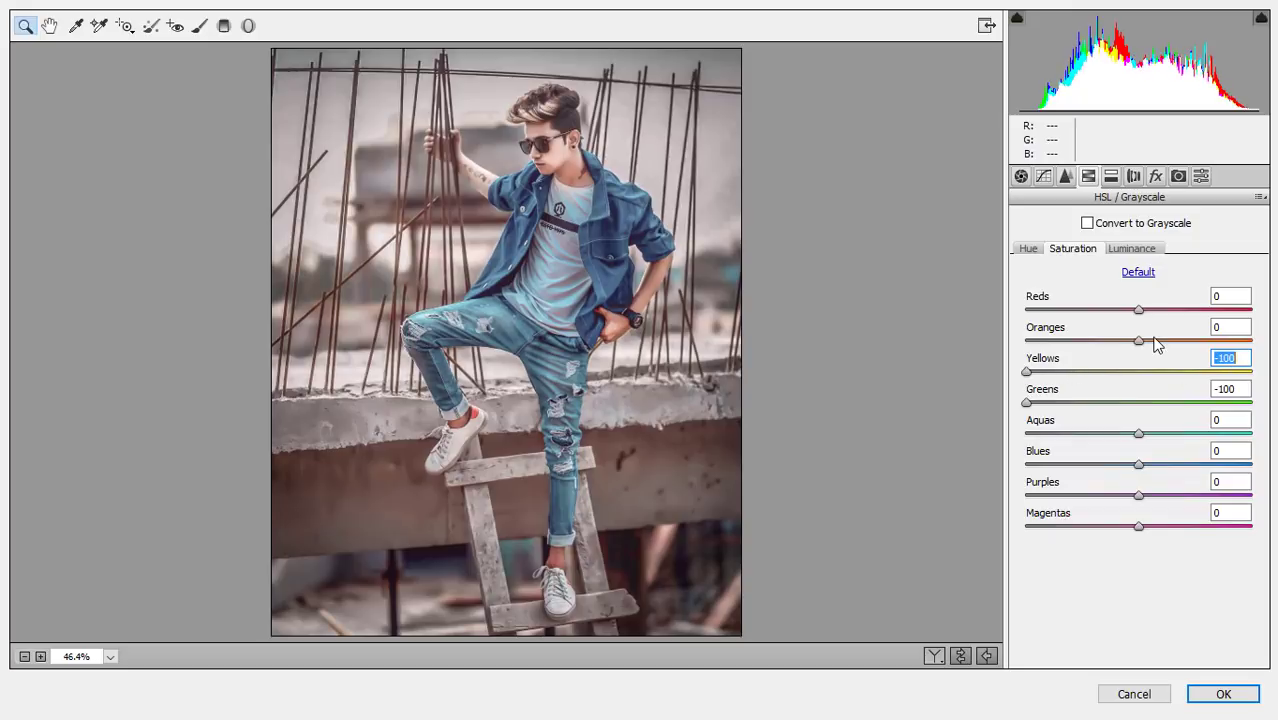
{"action": "mouse_move", "coordinate": [1142, 341]}
{"action": "left_mouse_down"}
{"action": "mouse_move", "coordinate": [1107, 343]}
{"action": "mouse_move", "coordinate": [1136, 341]}
{"action": "left_mouse_up"}
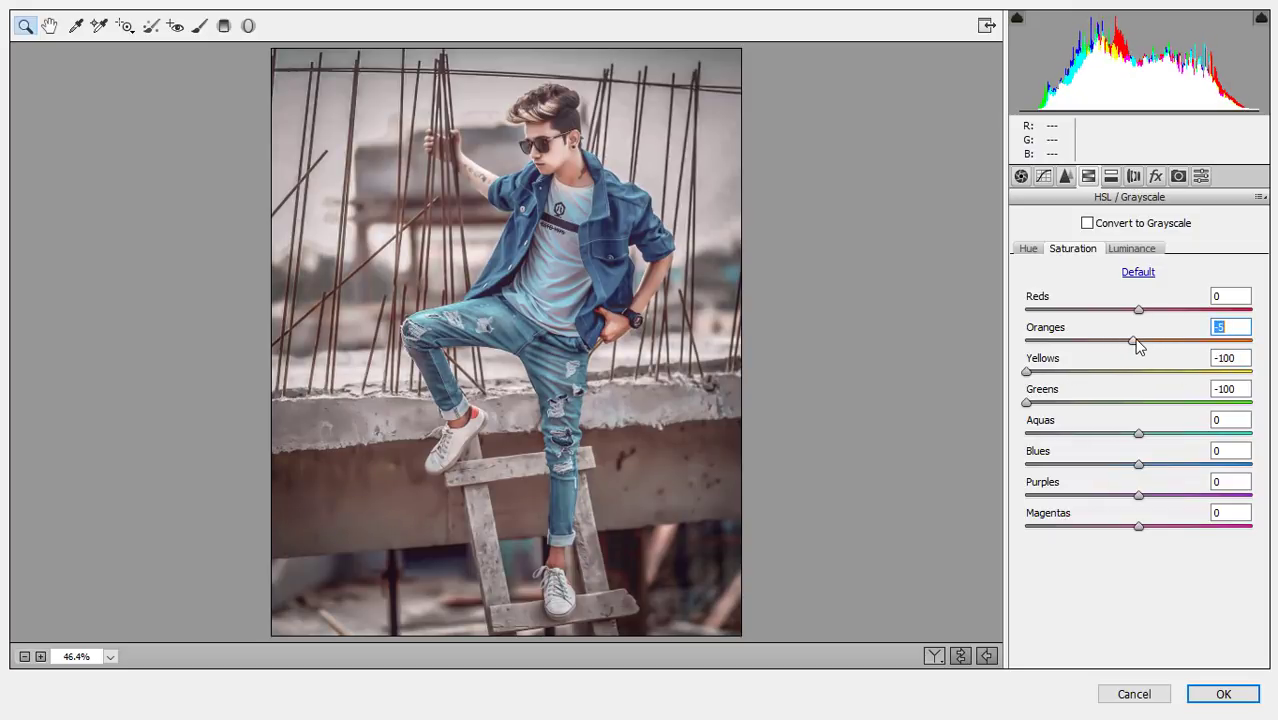
Try a Split Toning highlights hue of 47 and reset that hue to its default.
{"action": "right_click", "coordinate": [542, 292]}
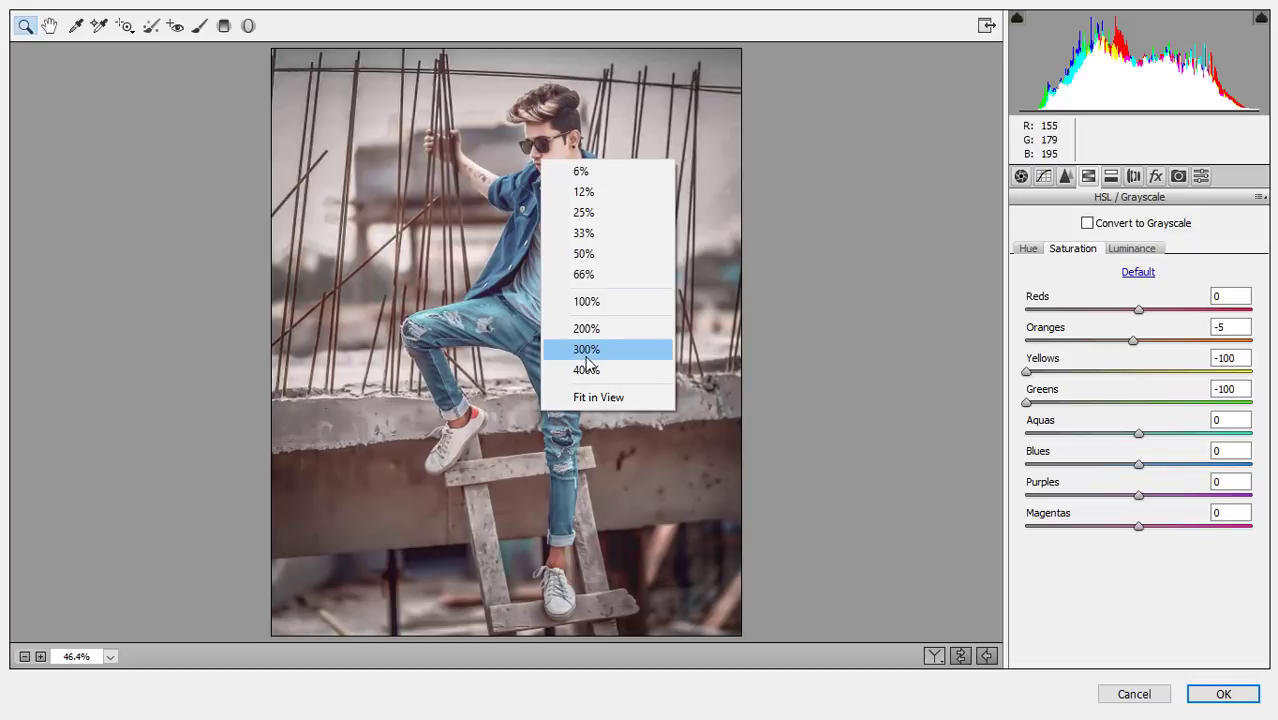
{"action": "left_click", "coordinate": [583, 192]}
{"action": "right_click", "coordinate": [478, 232]}
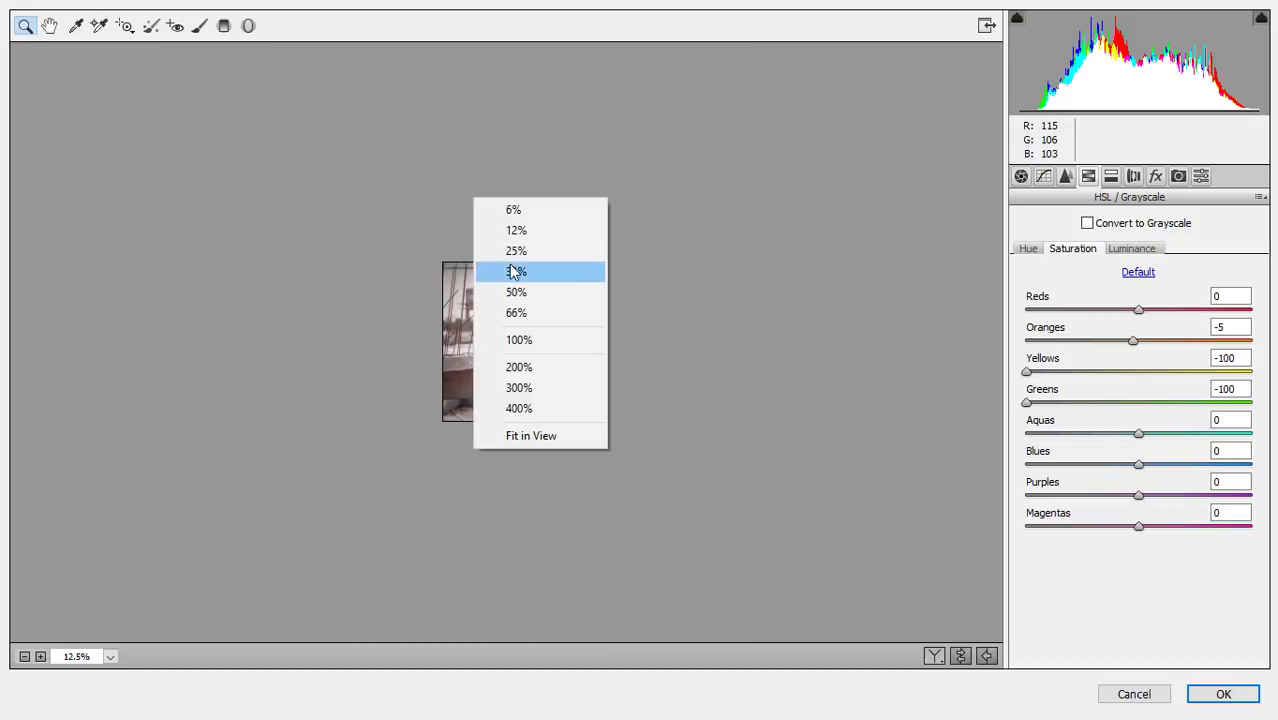
{"action": "left_click", "coordinate": [515, 251]}
{"action": "right_click", "coordinate": [512, 264]}
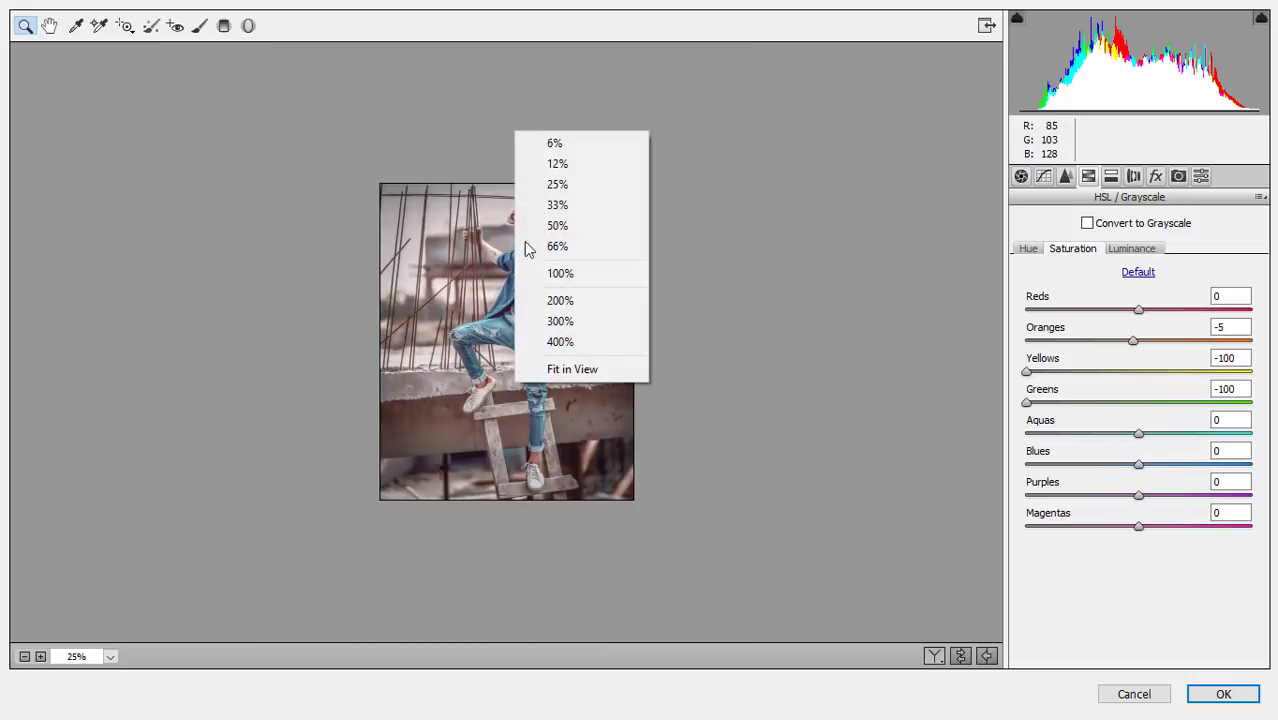
{"action": "left_click", "coordinate": [555, 203]}
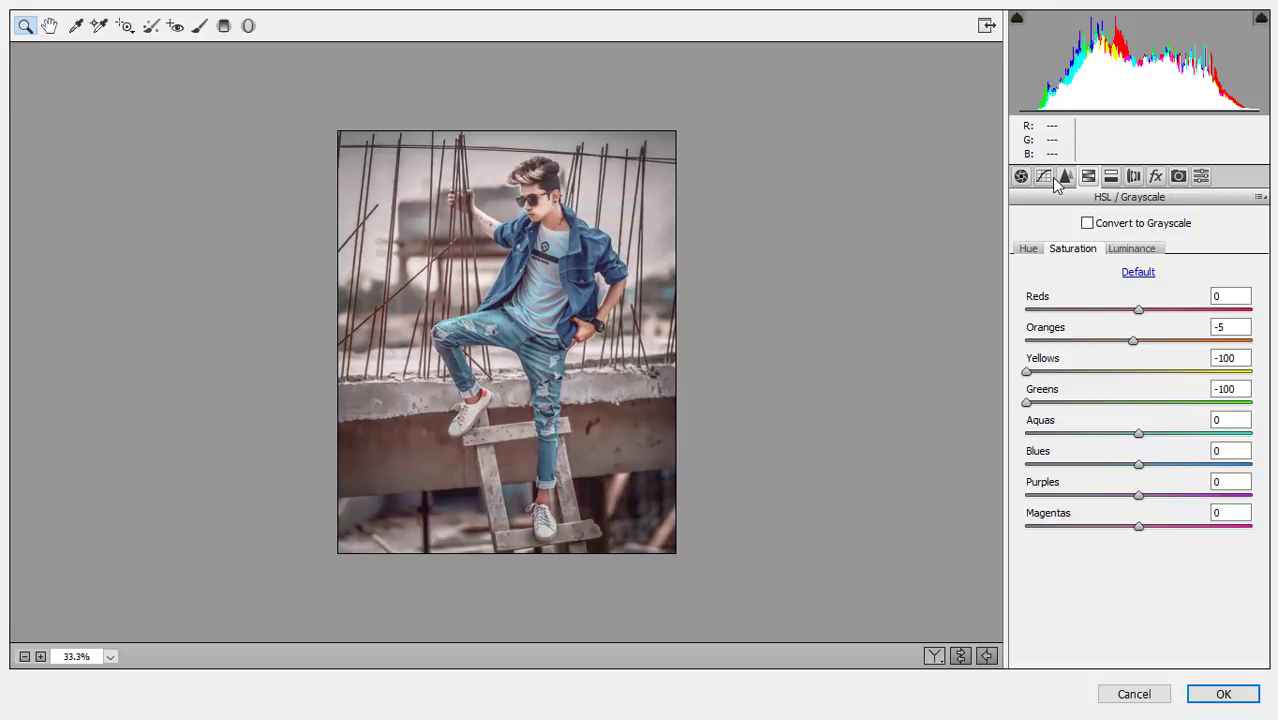
{"action": "left_click", "coordinate": [1111, 177]}
{"action": "left_click_drag", "start_coordinate": [1036, 256], "coordinate": [1005, 285]}
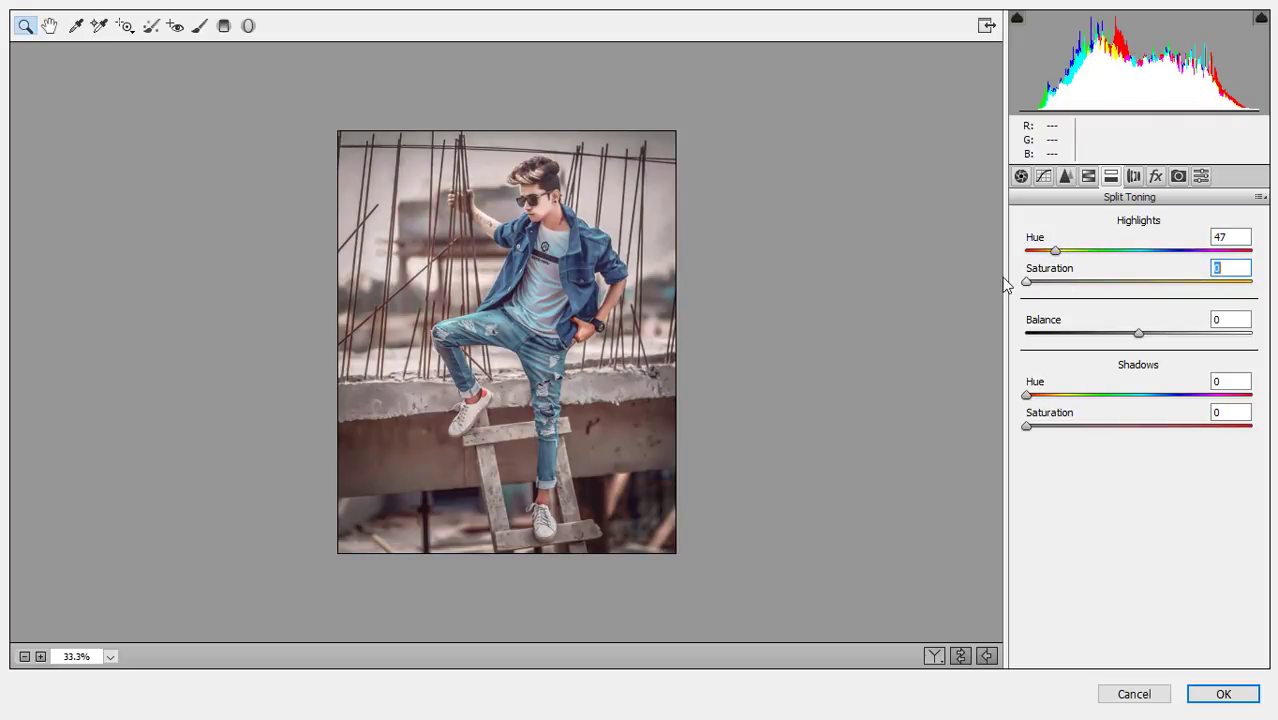
{"action": "double_click", "coordinate": [1055, 250]}
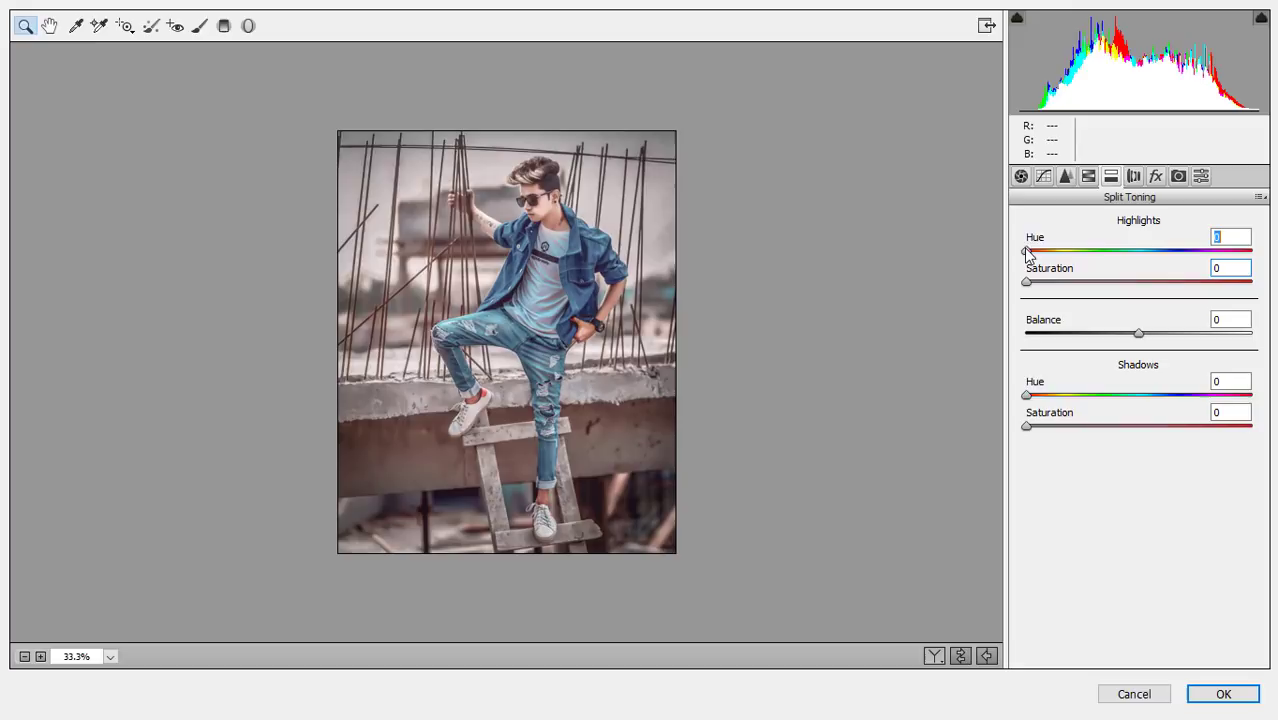
Lower the photo's highlights slightly in the Basic adjustments of the Camera Raw filter.
{"action": "left_click", "coordinate": [585, 294]}
{"action": "left_click", "coordinate": [1044, 183]}
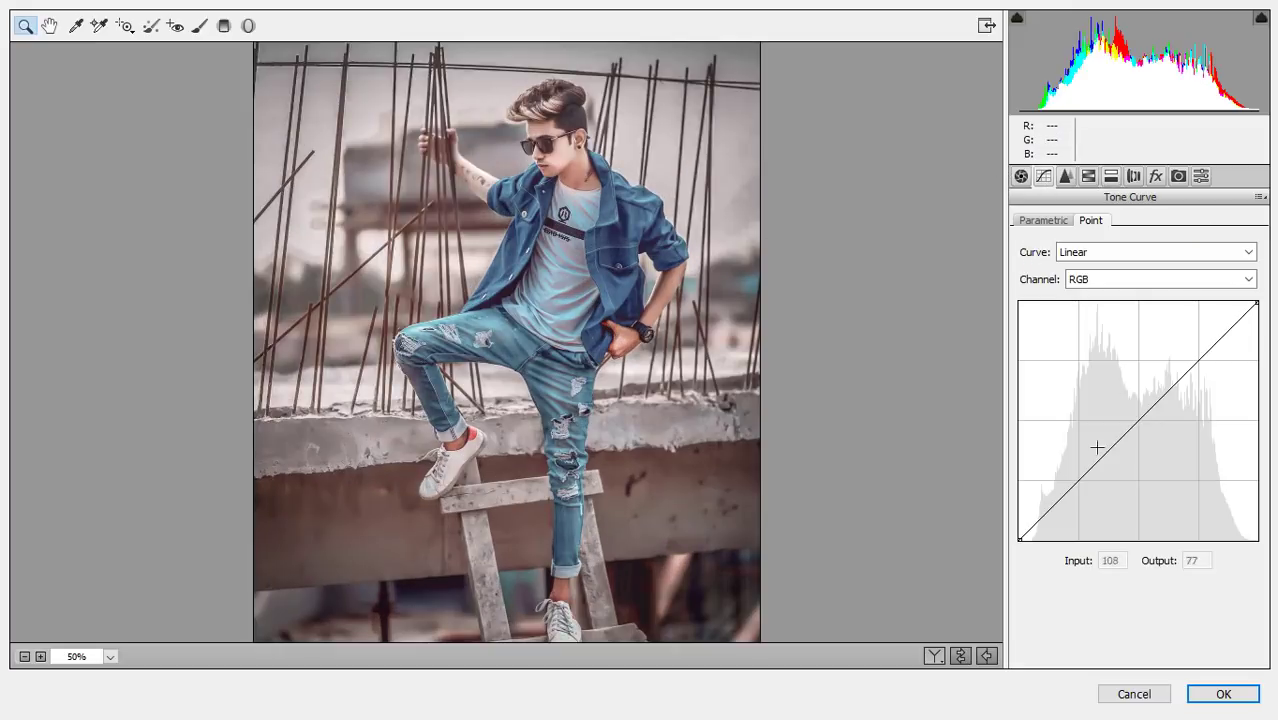
{"action": "left_click", "coordinate": [1021, 178]}
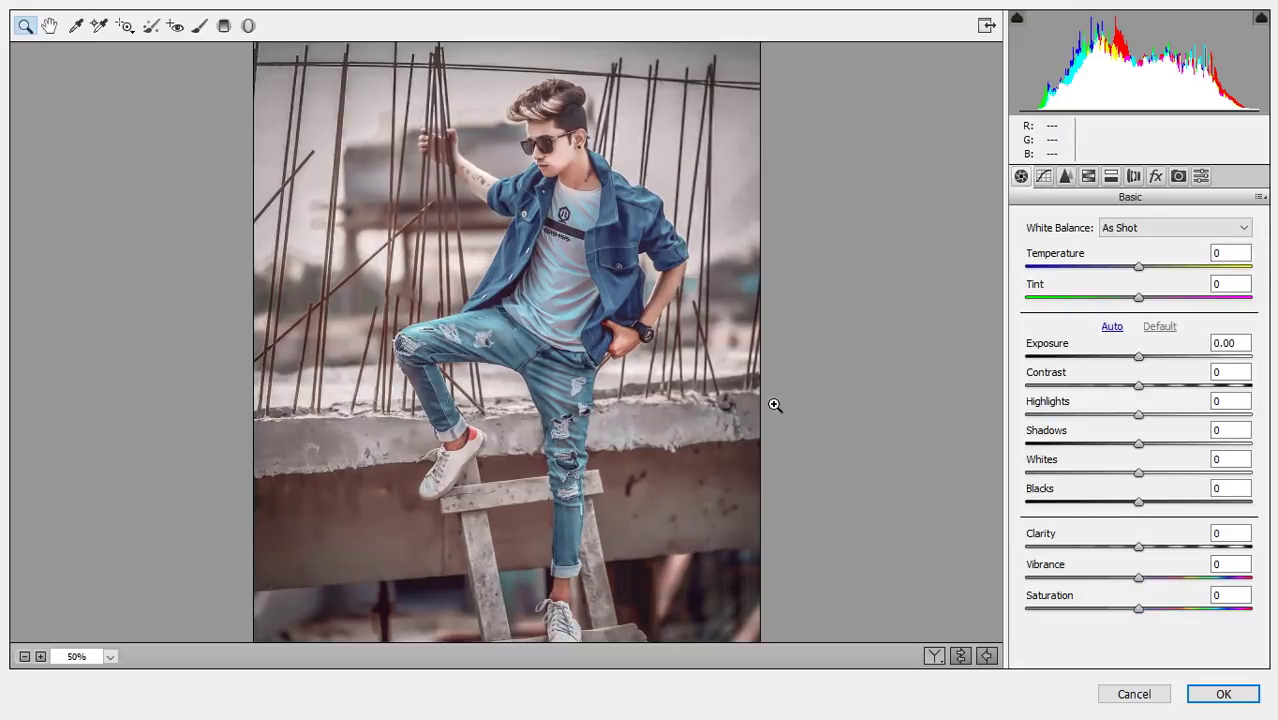
{"action": "right_click", "coordinate": [656, 213]}
{"action": "left_click", "coordinate": [708, 288]}
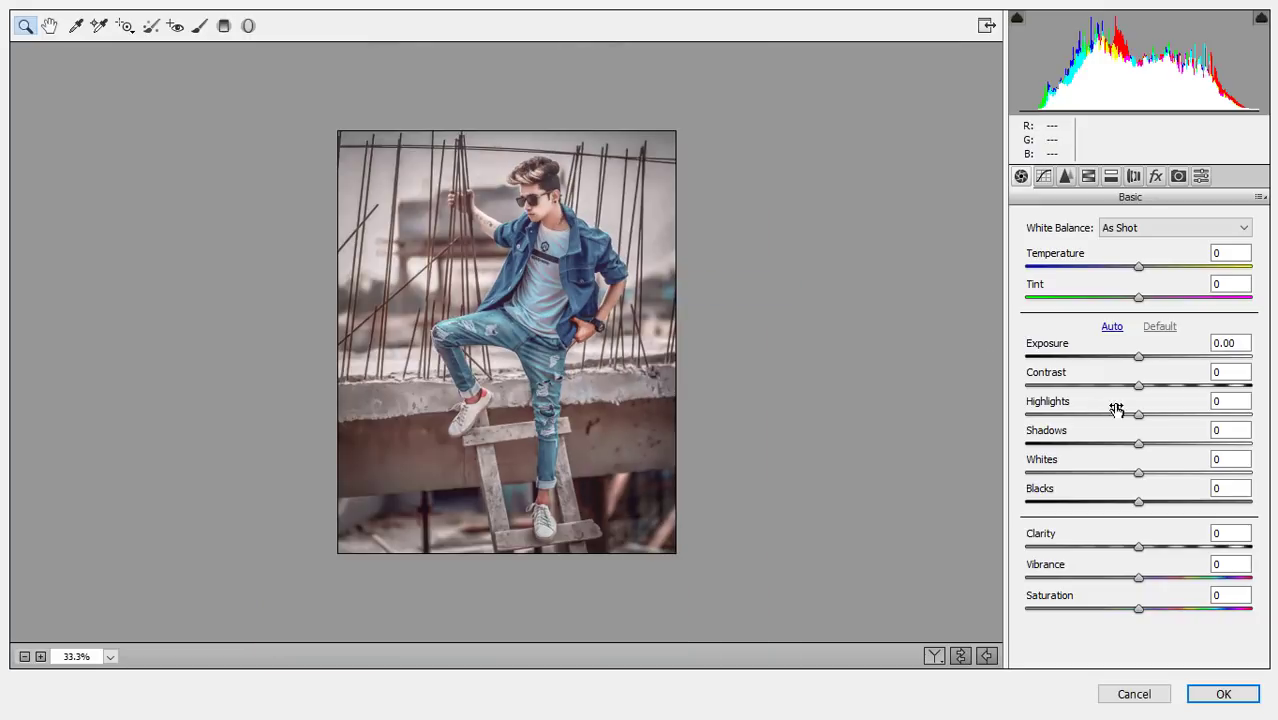
{"action": "mouse_move", "coordinate": [1137, 414]}
{"action": "left_mouse_down"}
{"action": "mouse_move", "coordinate": [1038, 415]}
{"action": "mouse_move", "coordinate": [1119, 414]}
{"action": "left_mouse_up"}
Set the luminance noise reduction to 29 in the Detail adjustments.
{"action": "left_click", "coordinate": [1043, 178]}
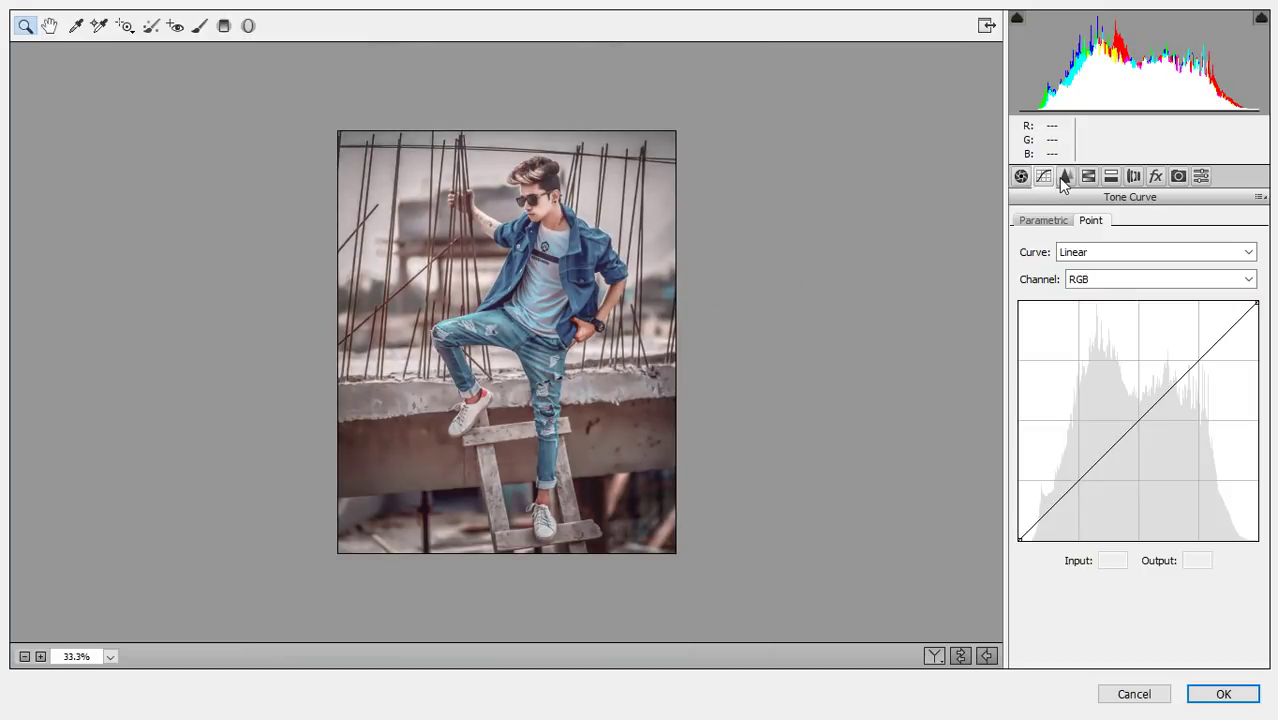
{"action": "left_click", "coordinate": [1063, 177]}
{"action": "left_click_drag", "start_coordinate": [1034, 414], "coordinate": [1094, 416]}
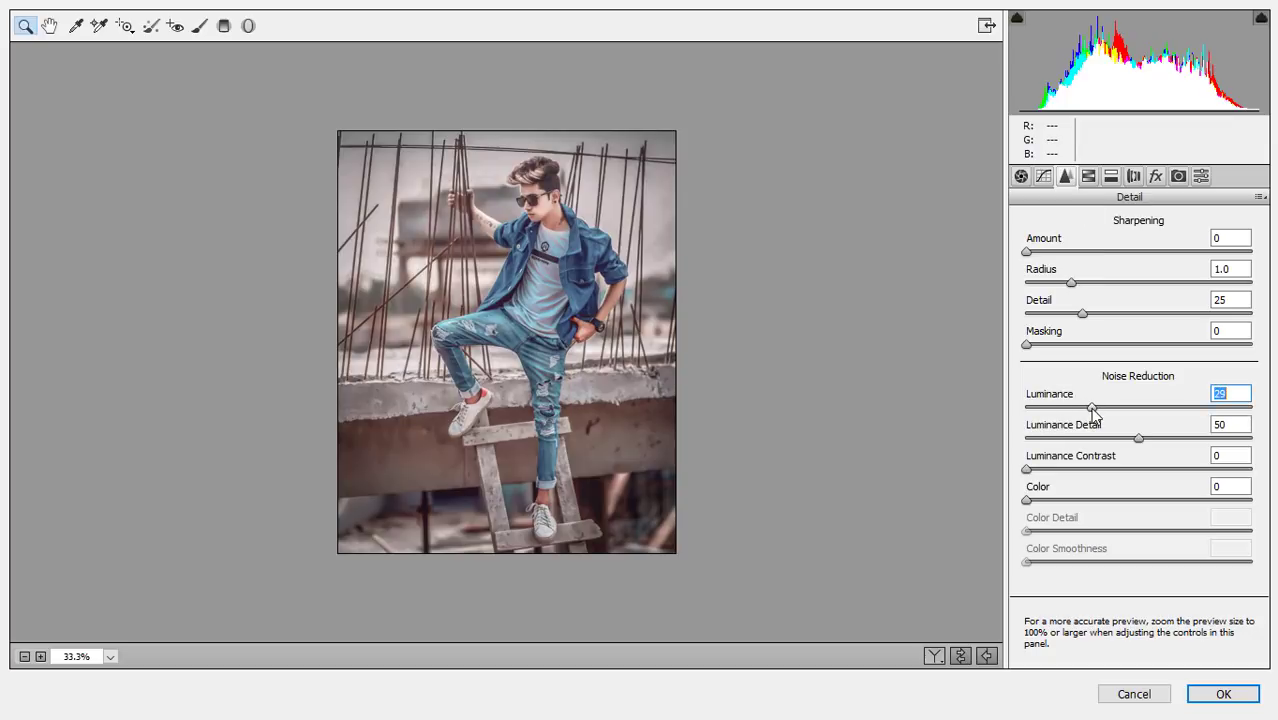
For blues in the HSL adjustments, set saturation to +23 and hue to -10, and apply the Camera Raw filter.
{"action": "left_click", "coordinate": [1088, 176]}
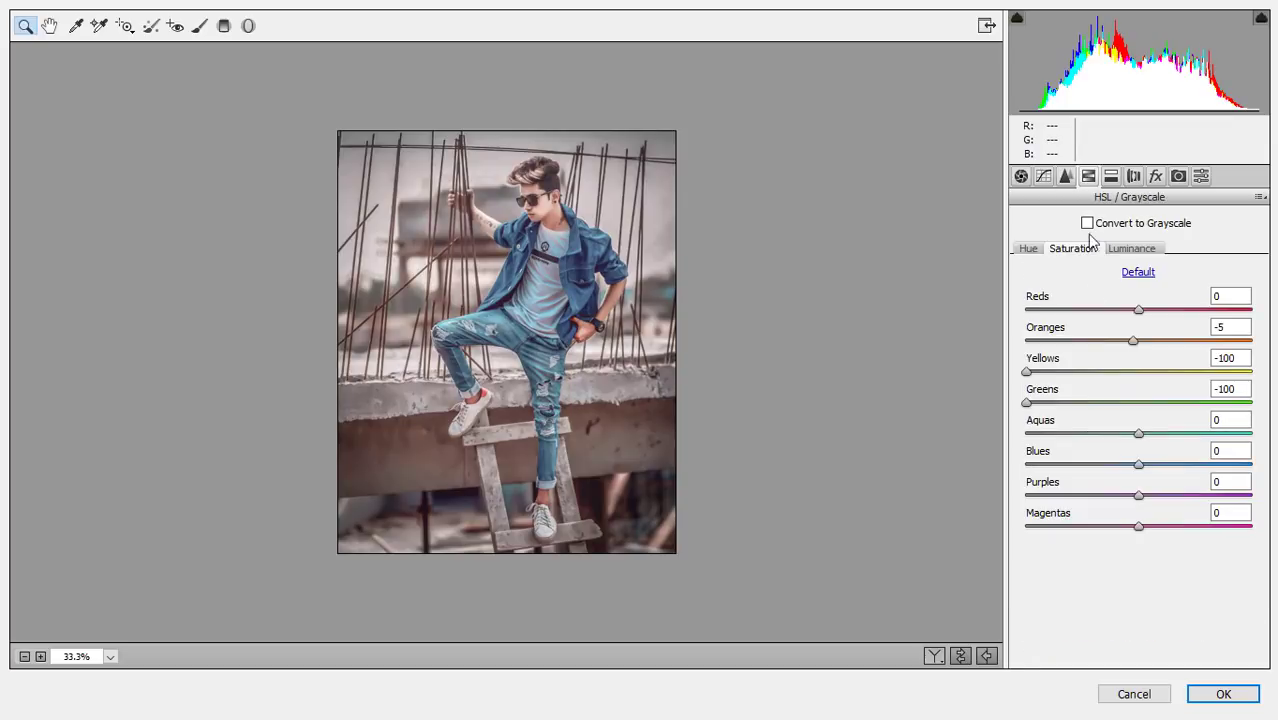
{"action": "left_click", "coordinate": [1030, 250]}
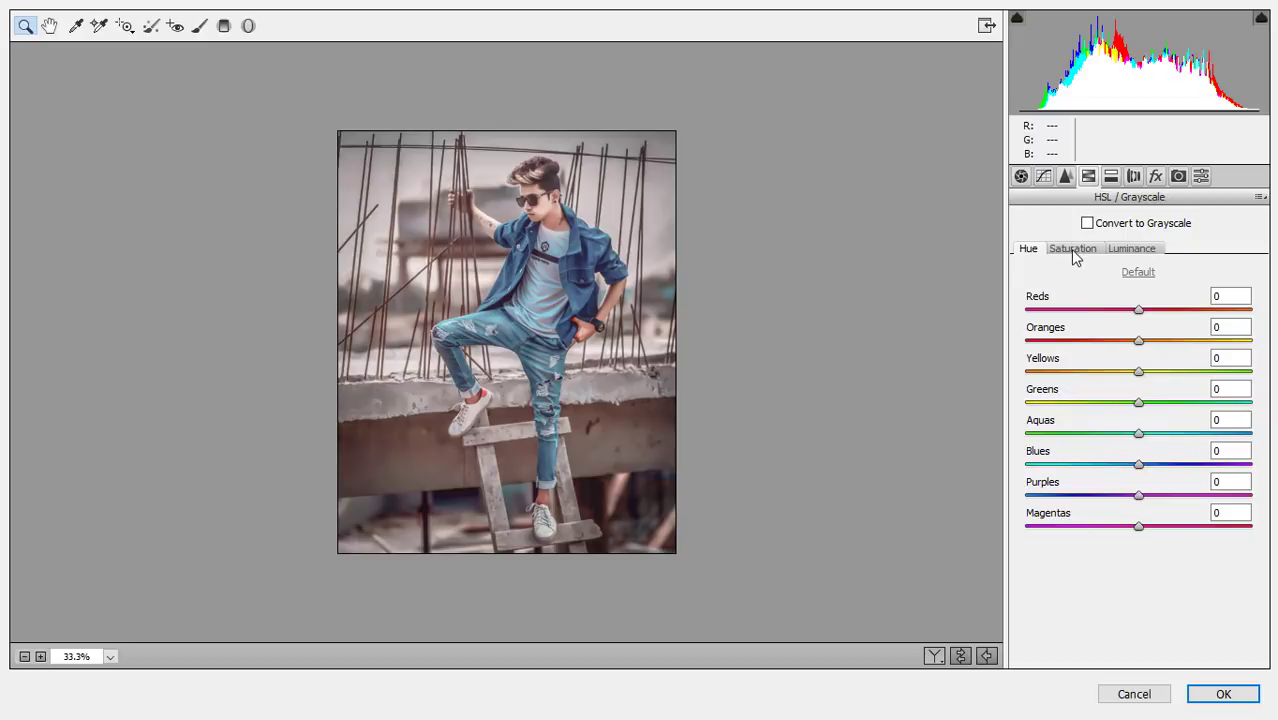
{"action": "left_click", "coordinate": [1074, 249]}
{"action": "mouse_move", "coordinate": [1139, 466]}
{"action": "left_mouse_down"}
{"action": "mouse_move", "coordinate": [1118, 466]}
{"action": "mouse_move", "coordinate": [1164, 466]}
{"action": "left_mouse_up"}
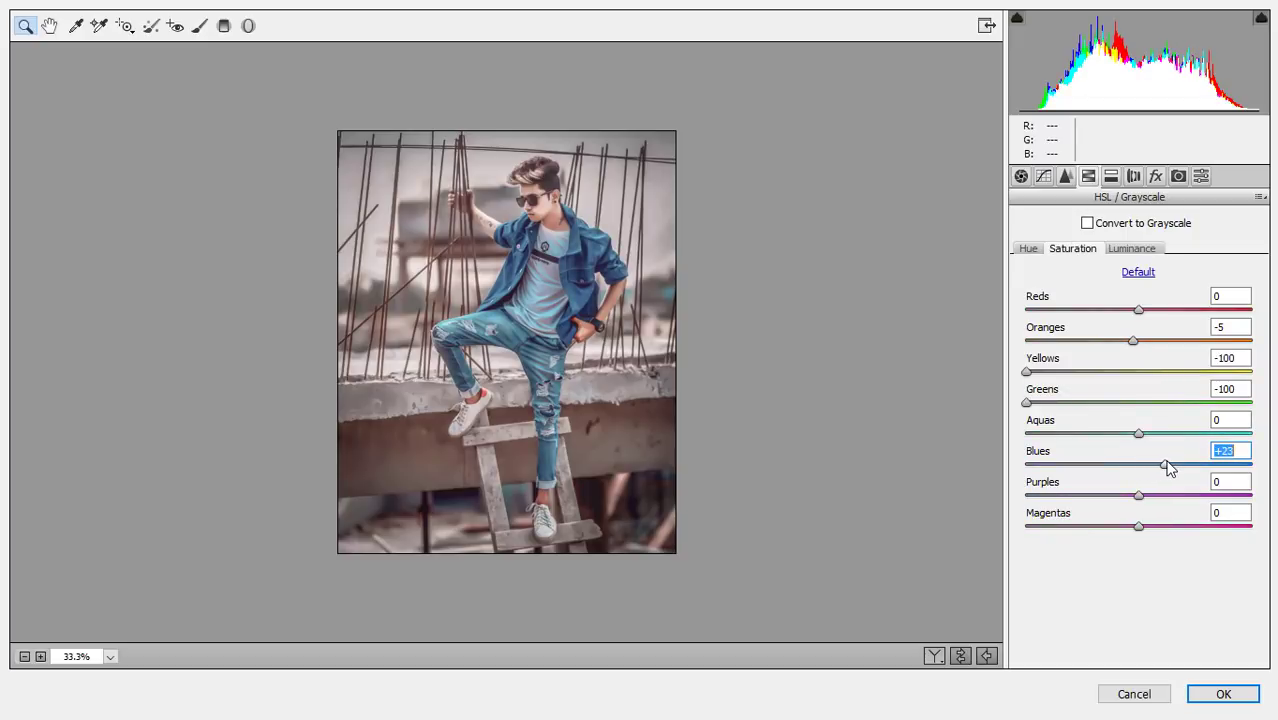
{"action": "left_click", "coordinate": [1027, 250]}
{"action": "left_click_drag", "start_coordinate": [1139, 466], "coordinate": [1126, 466]}
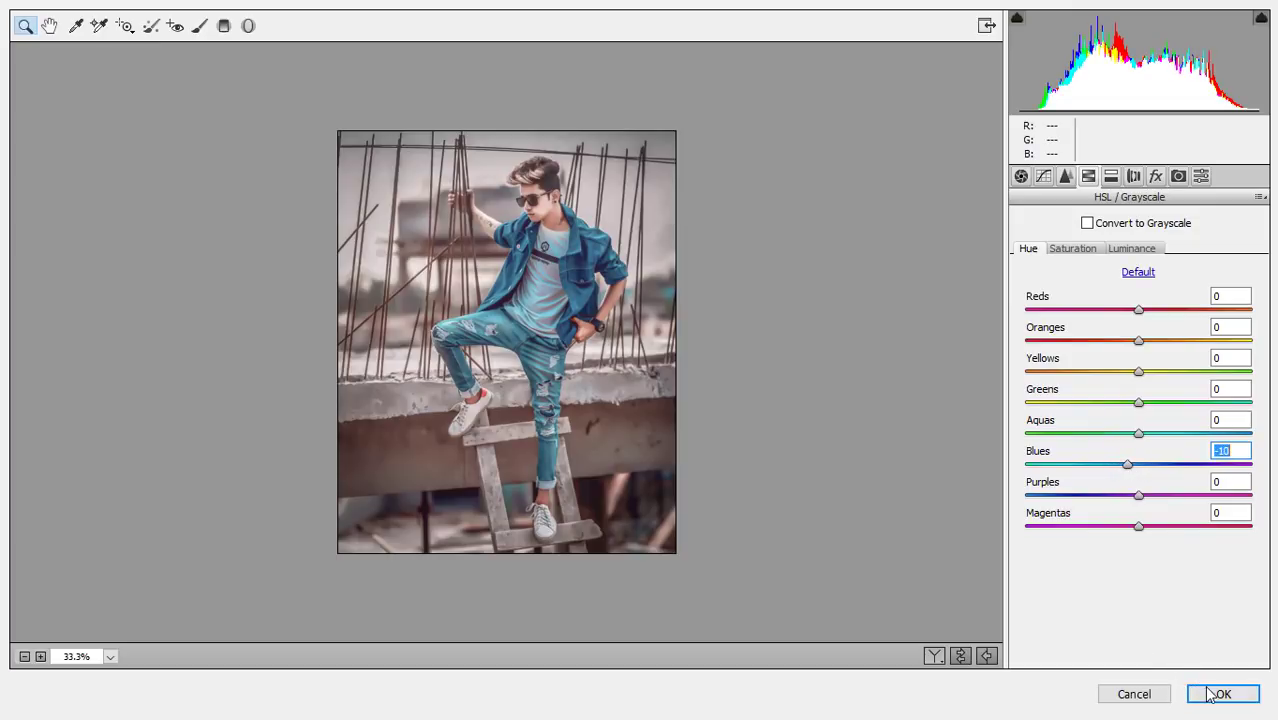
{"action": "left_click", "coordinate": [1222, 694]}
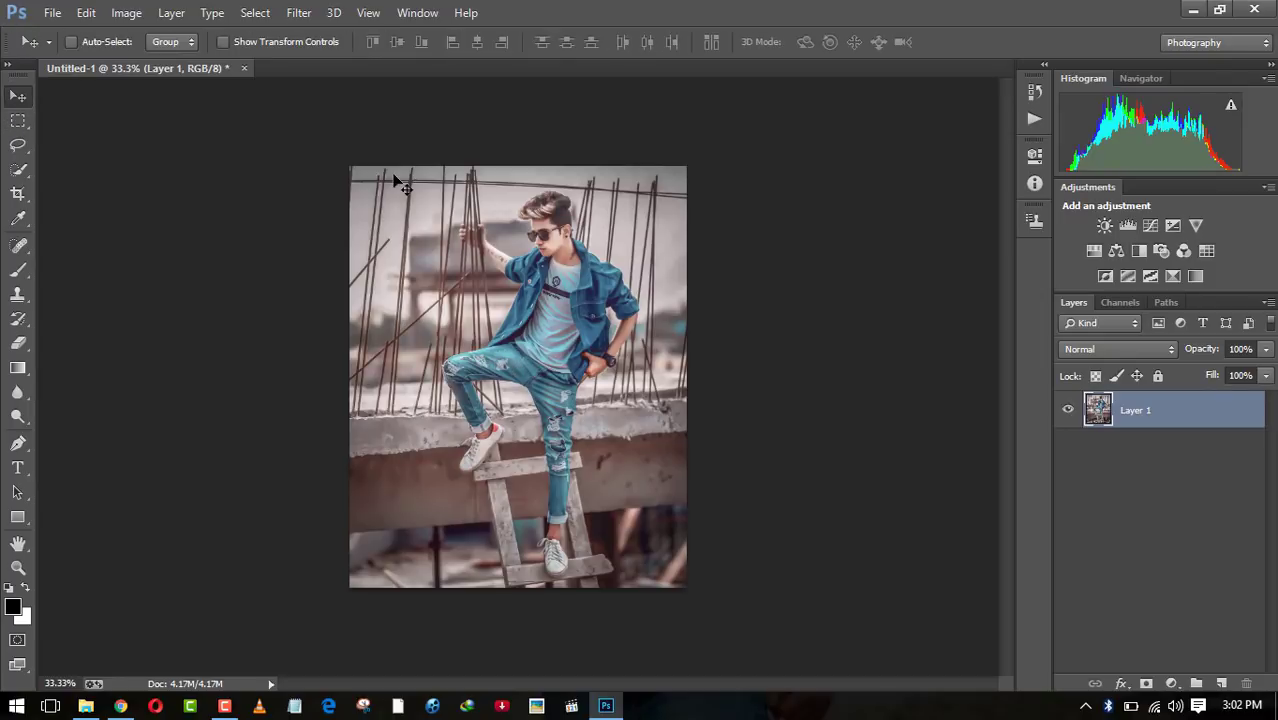
{"action": "key", "text": "ctrl+plus"}
{"action": "key", "text": "ctrl+minus"}
{"action": "left_click", "coordinate": [225, 706]}
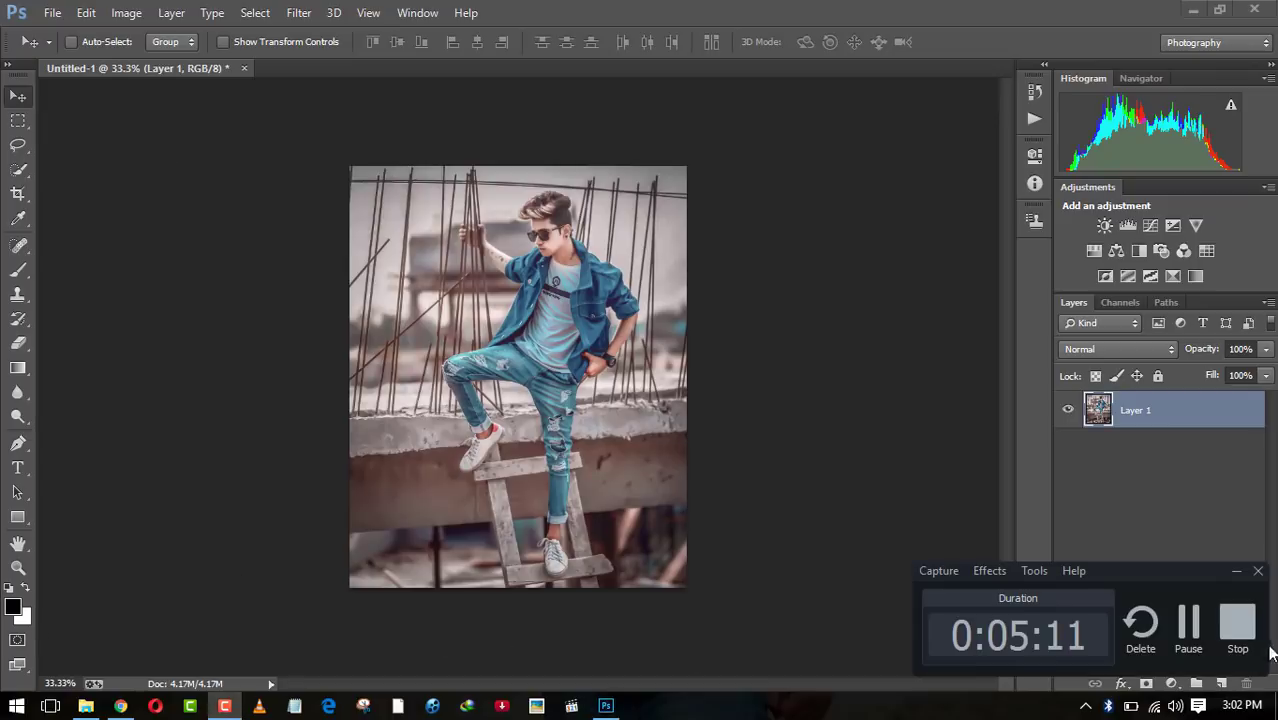